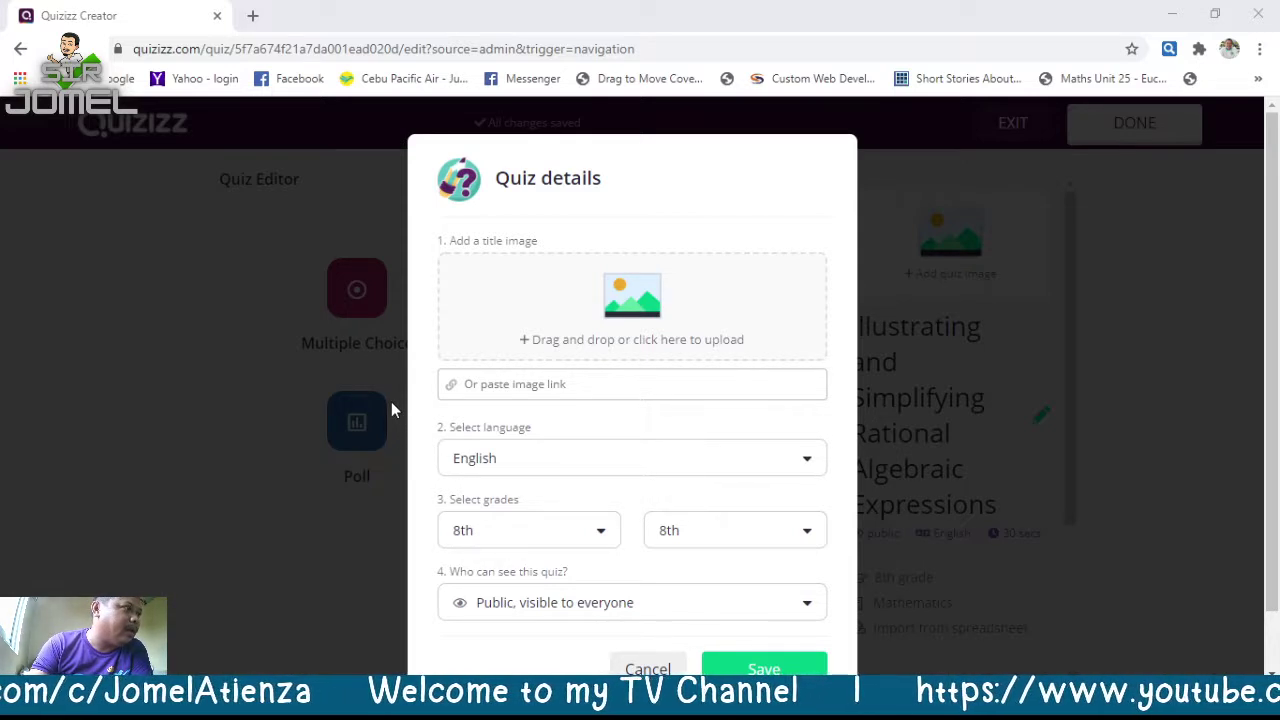
Upload the "Illustrating and Simplifying Rational Algebraic Expressions" picture as the quiz's title image and save the quiz details
left_click(650, 337)
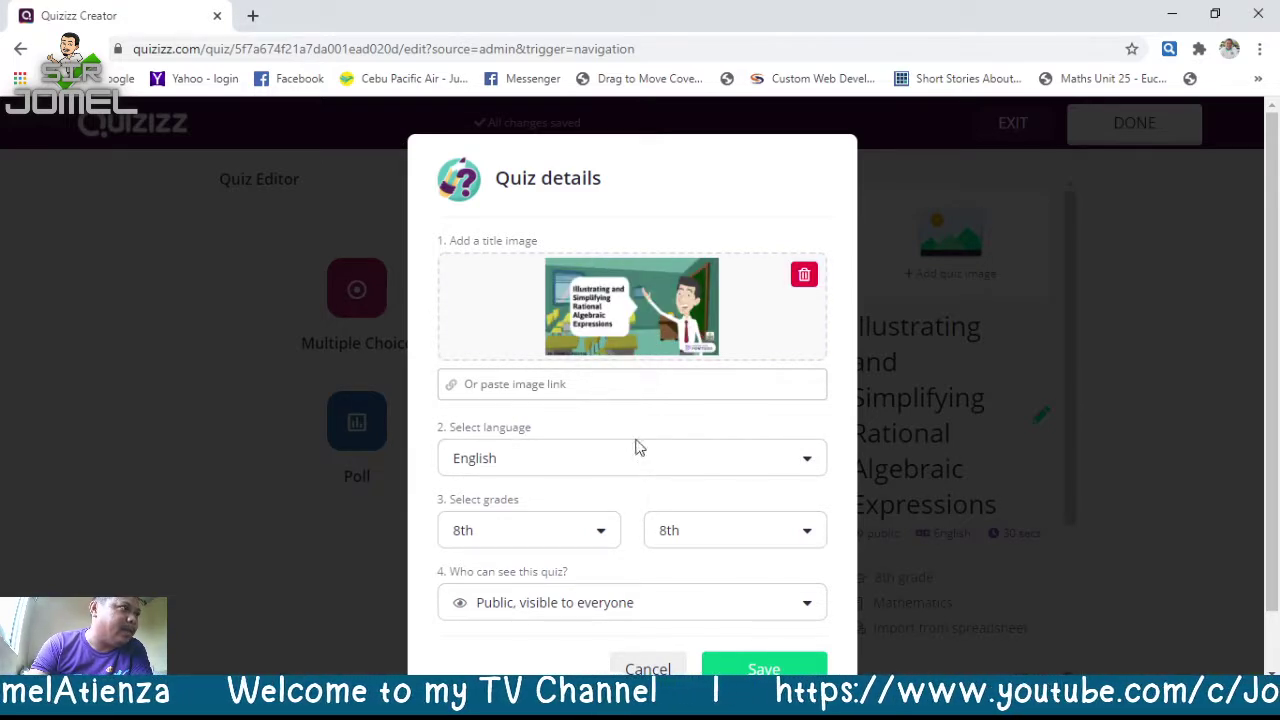
scroll(634, 449, "down", 2)
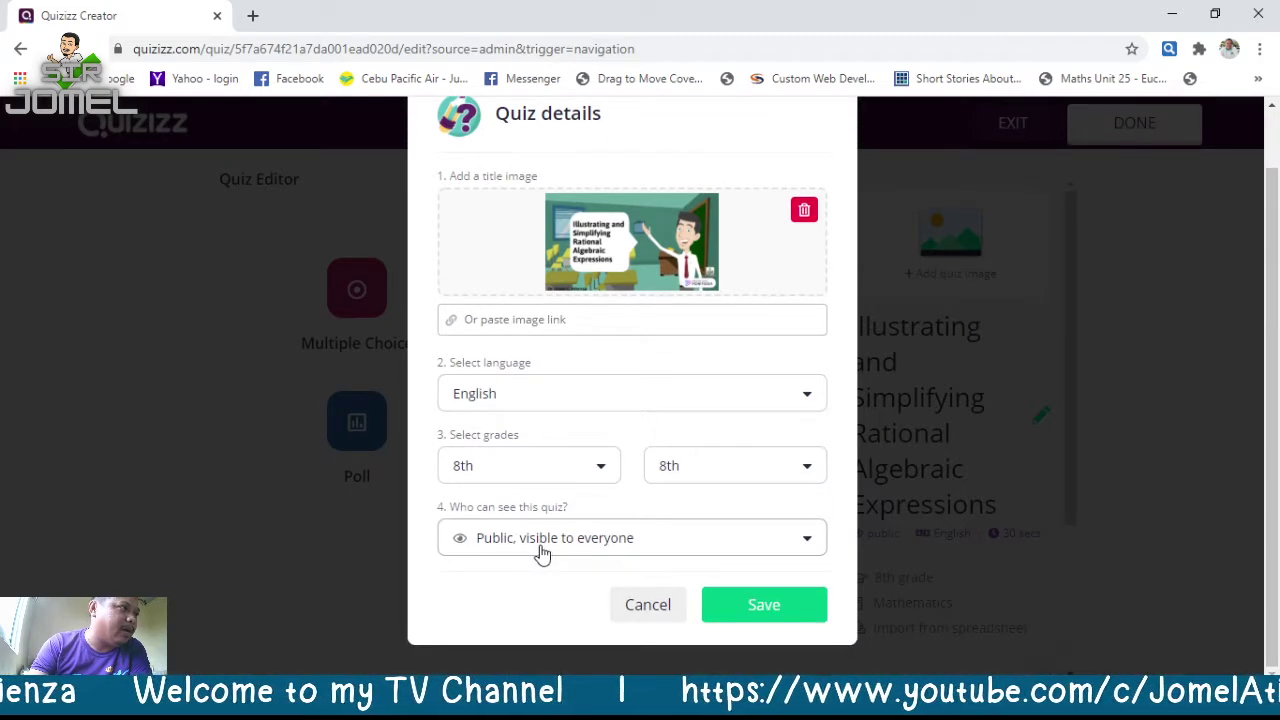
left_click(764, 612)
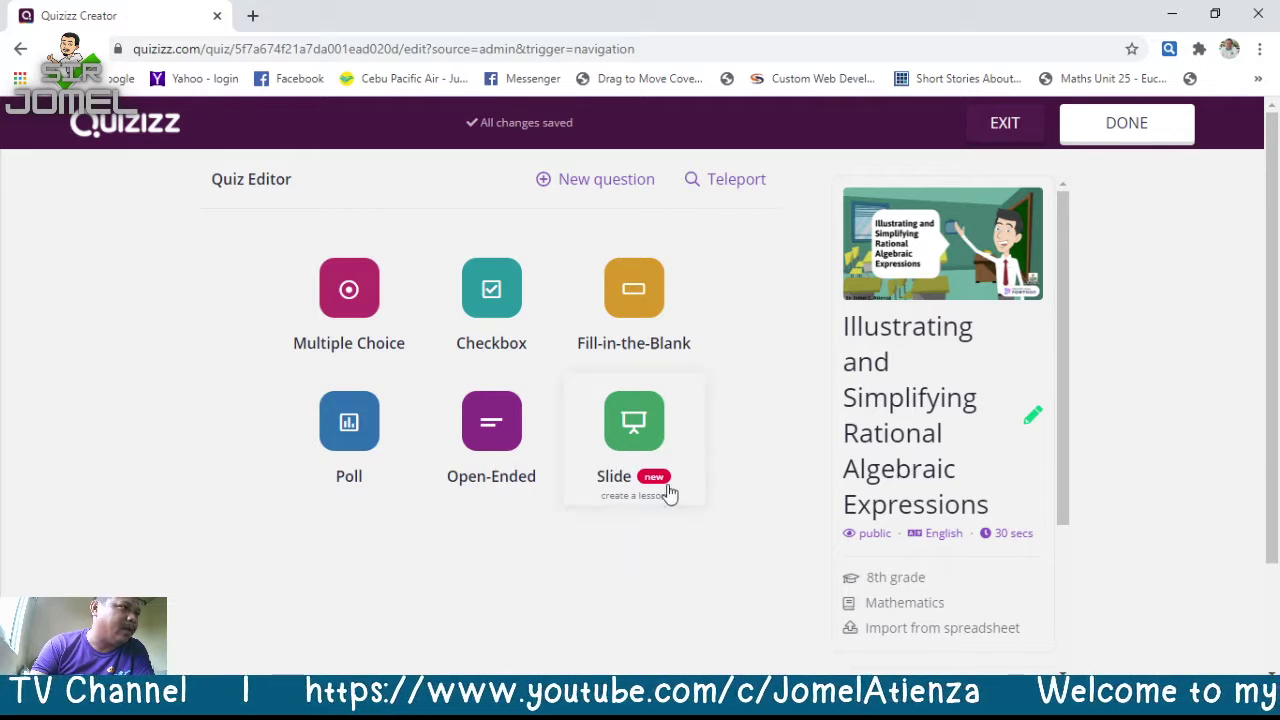
Create a multiple-choice question reading "Simplify the following rational expressions" and open the equation editor for the question
left_click(341, 330)
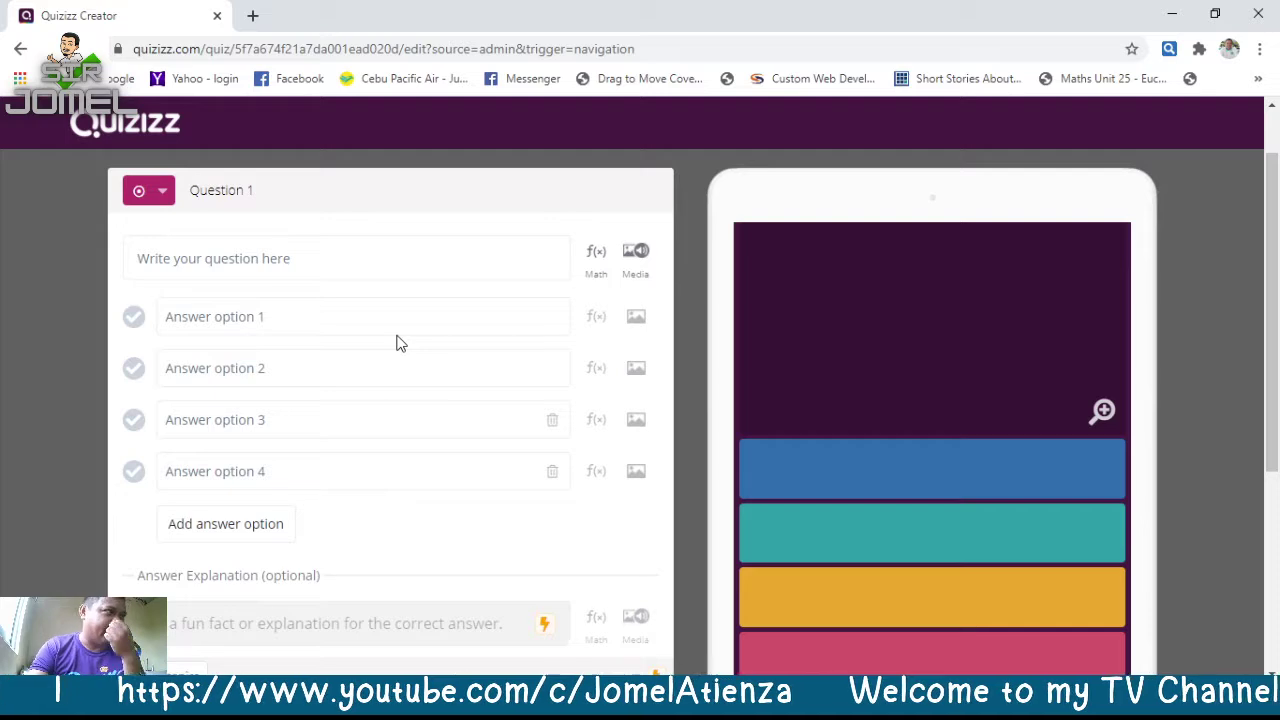
left_click(234, 259)
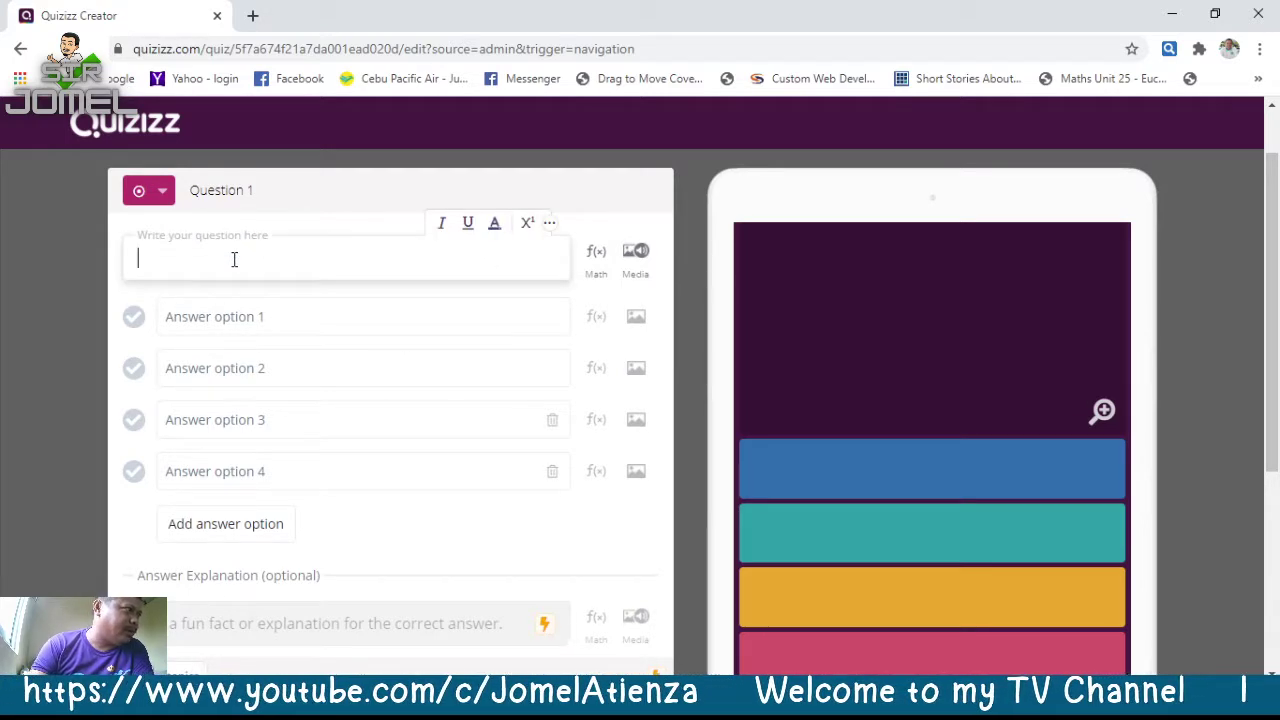
type("Simplify the following rational expressions")
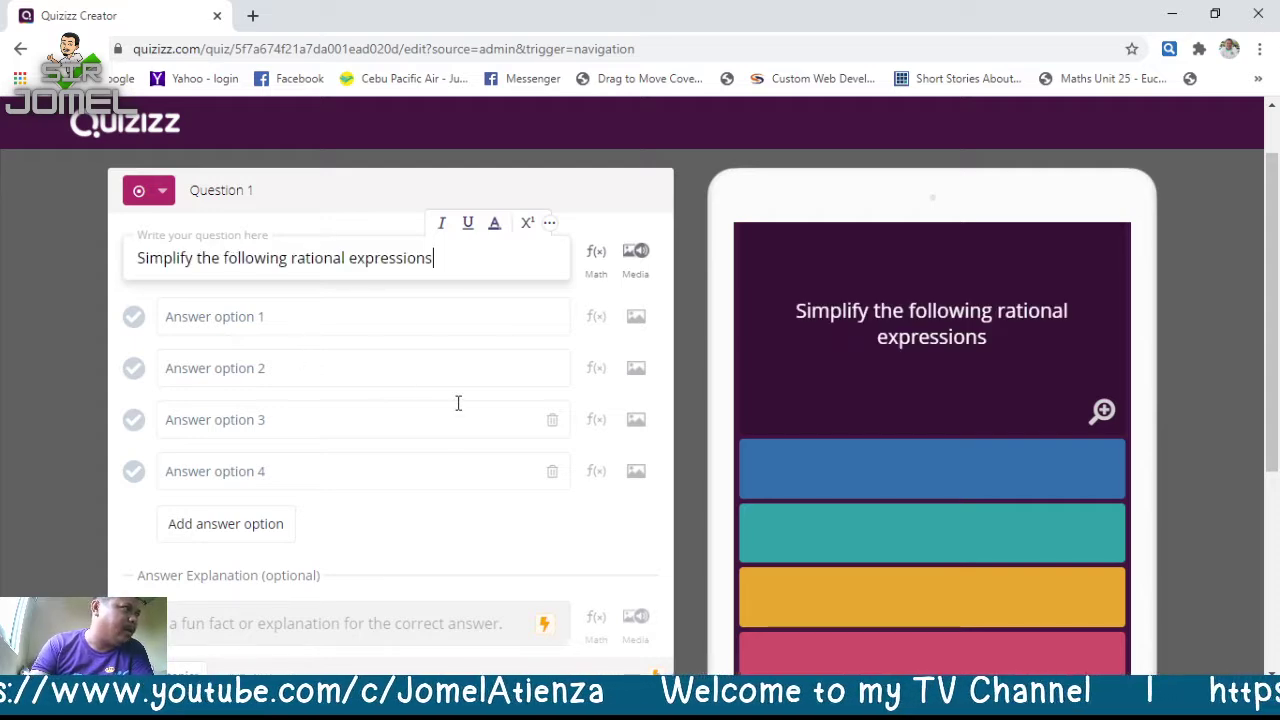
left_click(597, 262)
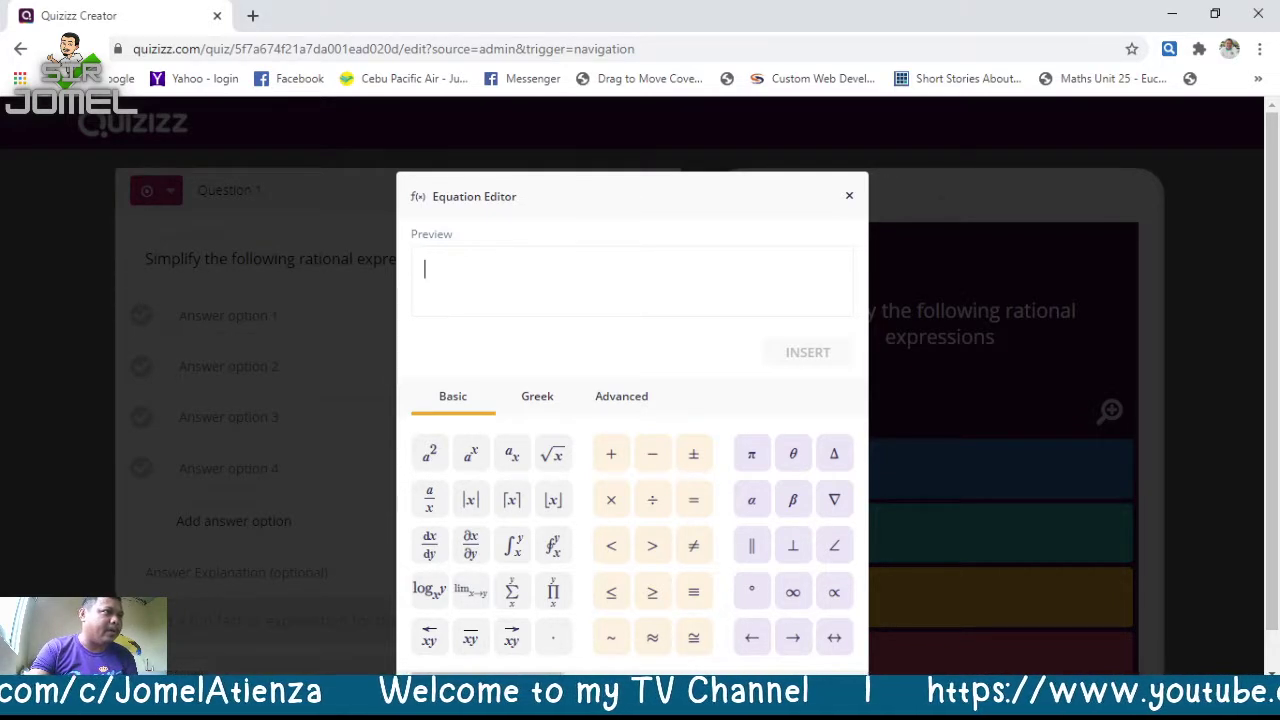
type("d")
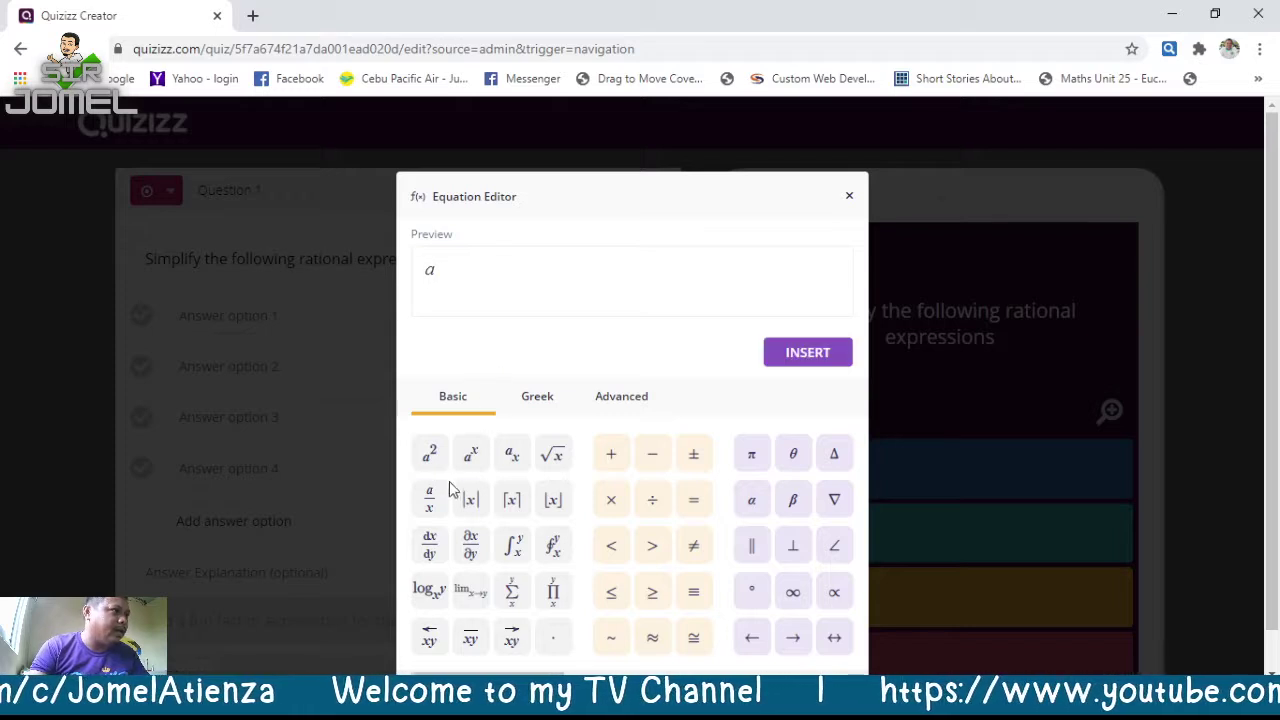
type("b")
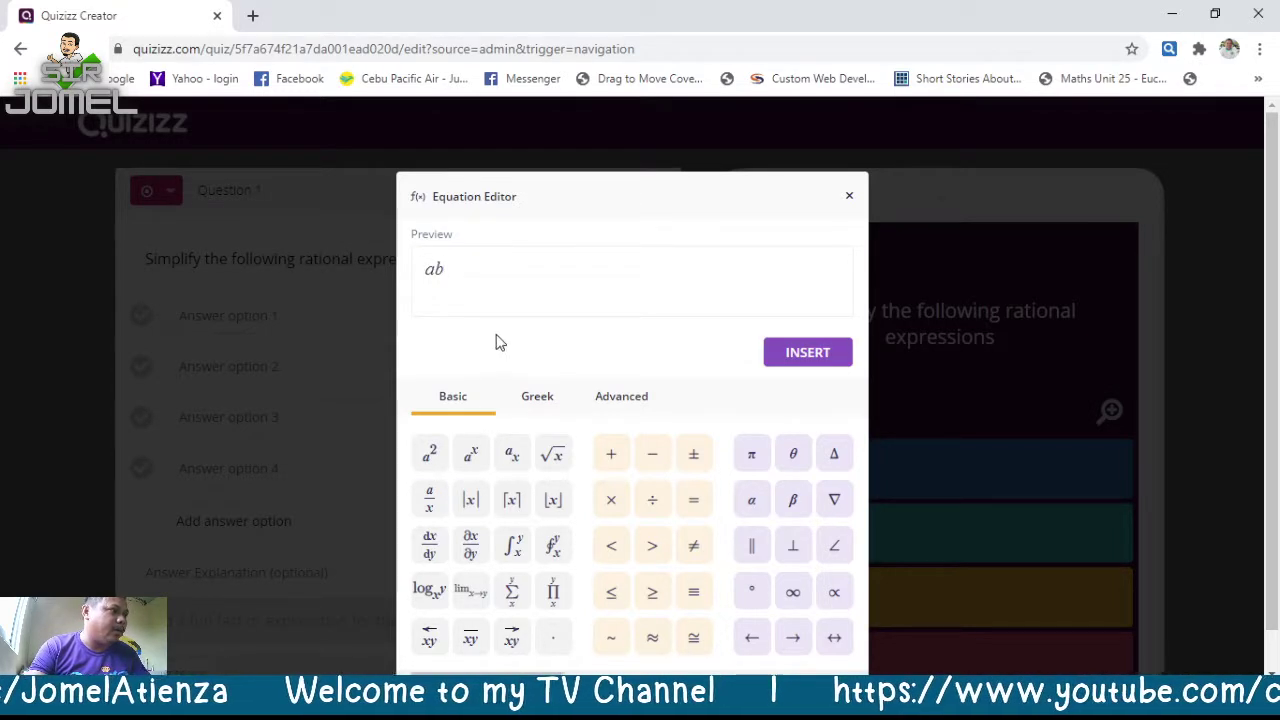
left_click(428, 462)
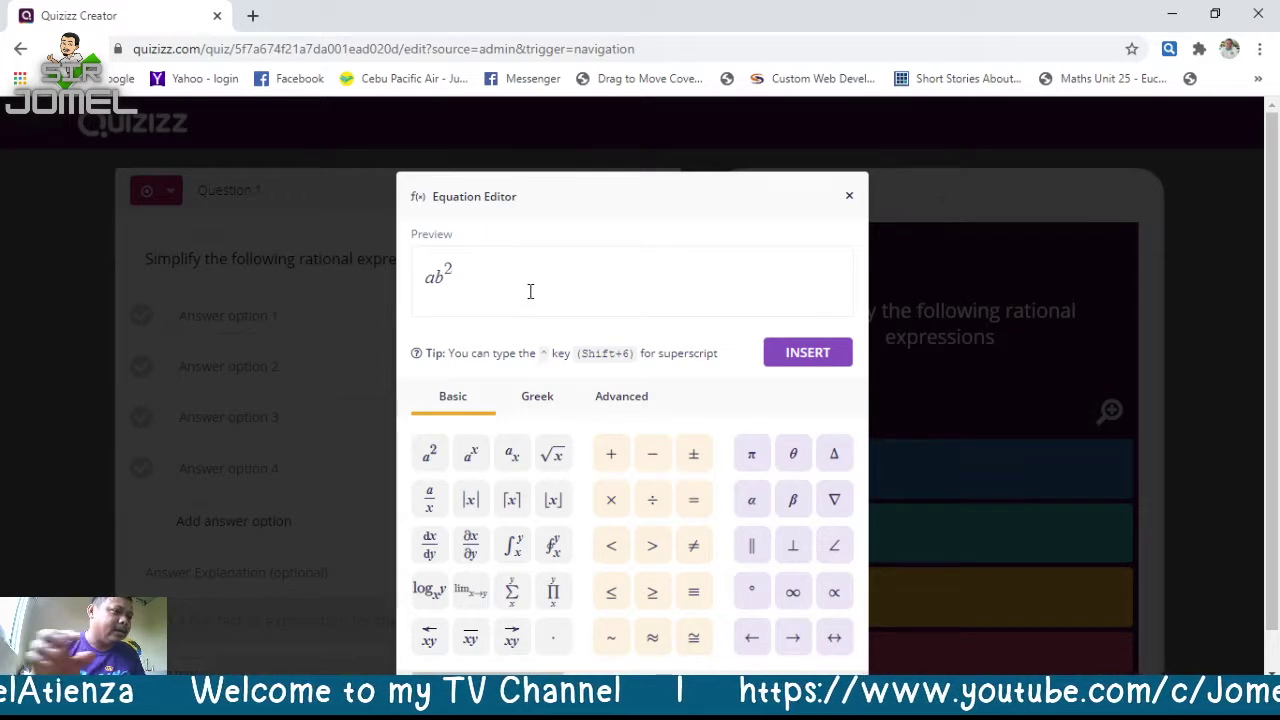
key("BackSpace")
key("BackSpace")
key("BackSpace")
key("BackSpace")
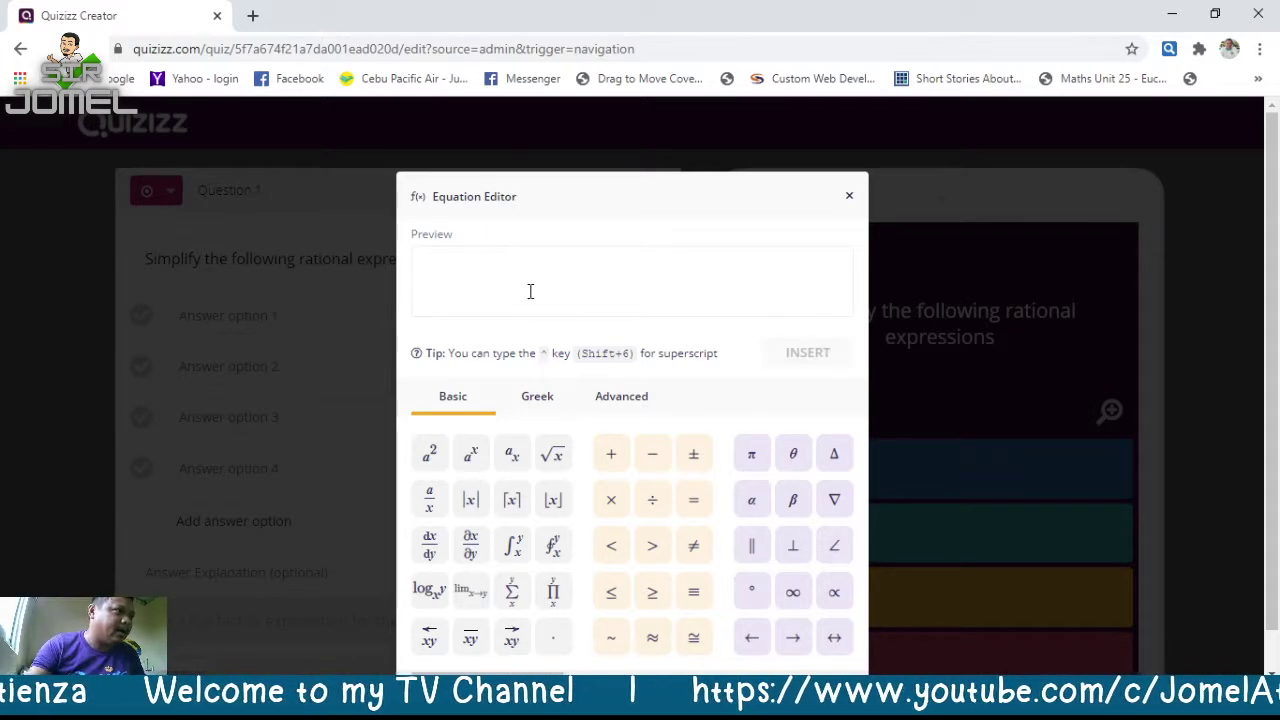
Build a fraction with numerator ab² and denominator ab, and insert it into the question
left_click(430, 499)
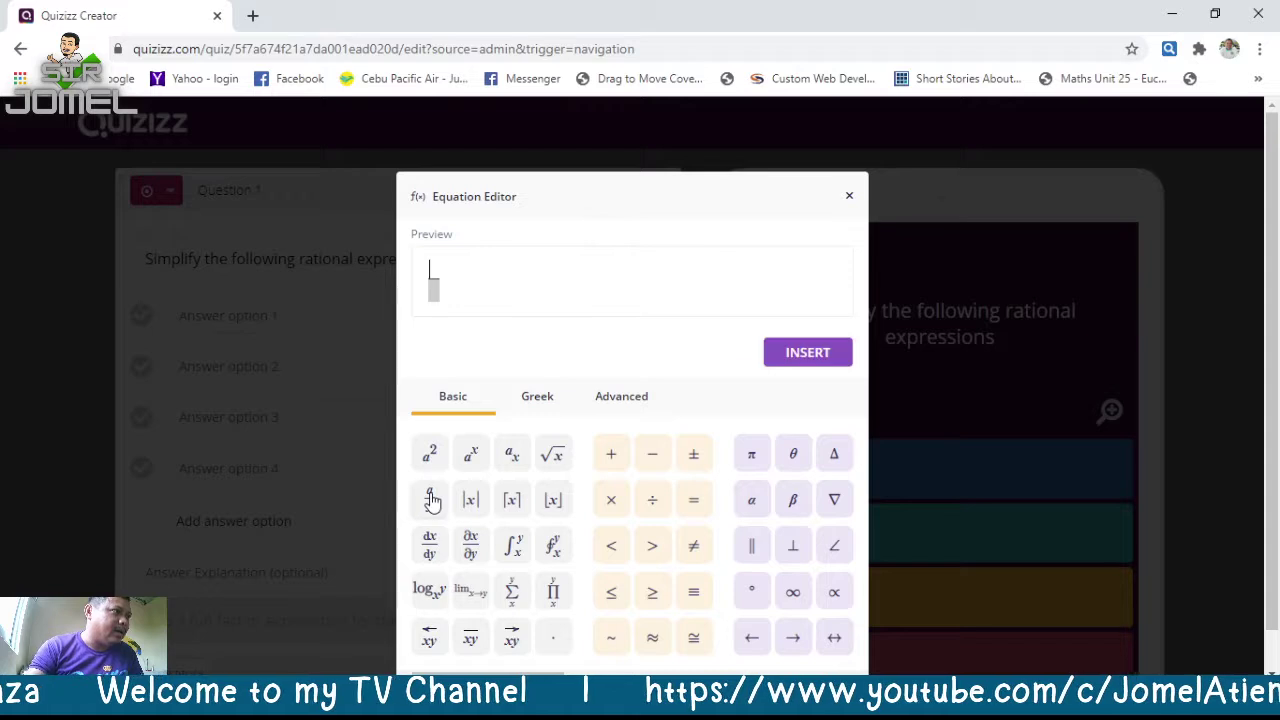
type("ab")
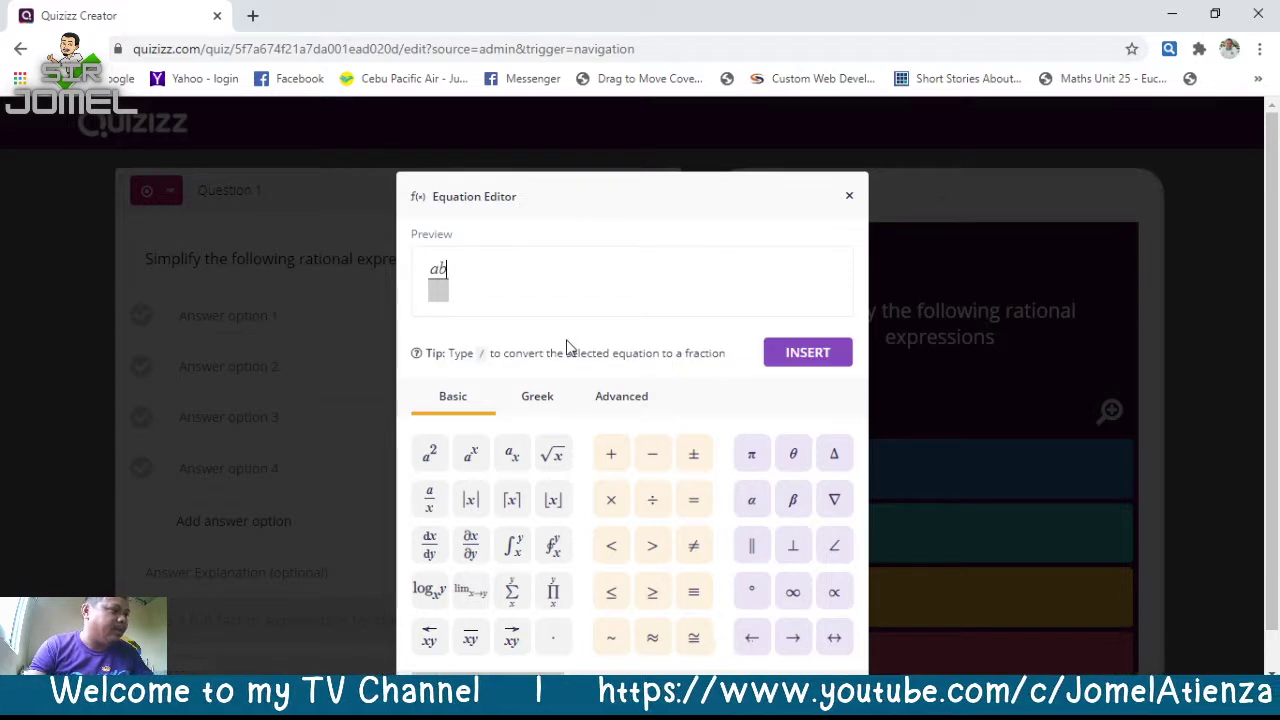
left_click(429, 455)
key("Down")
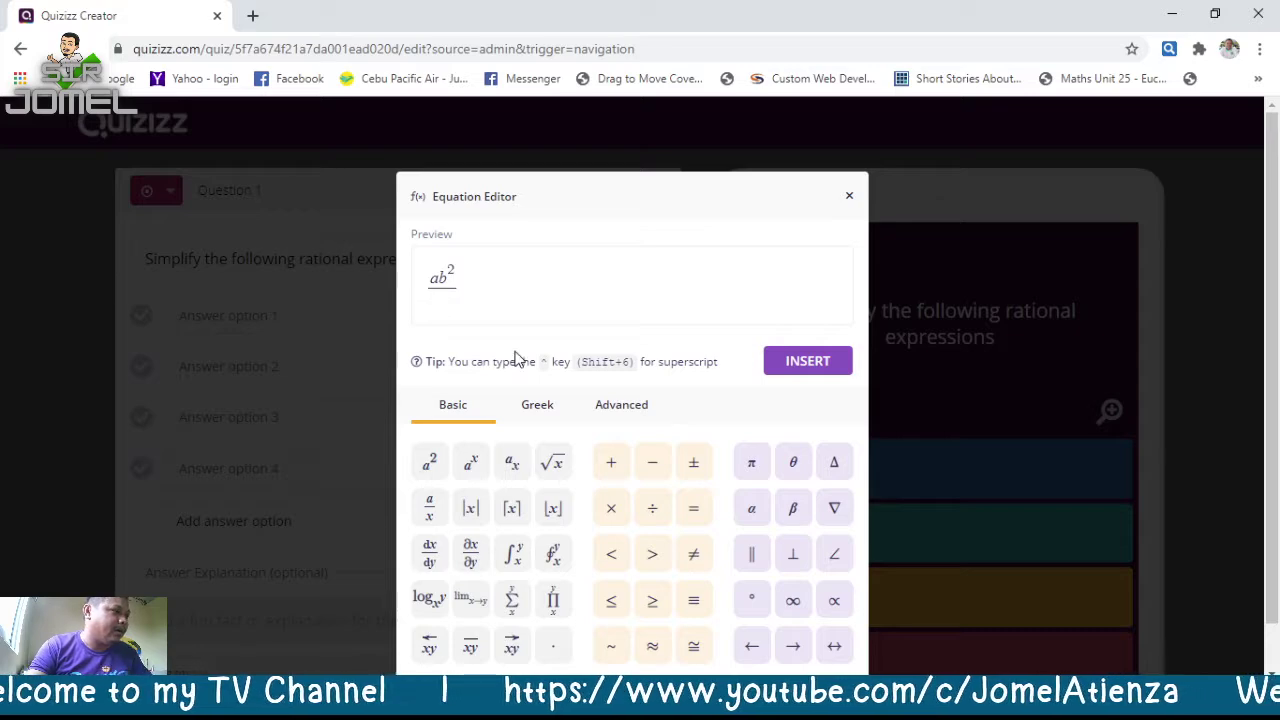
type("ab")
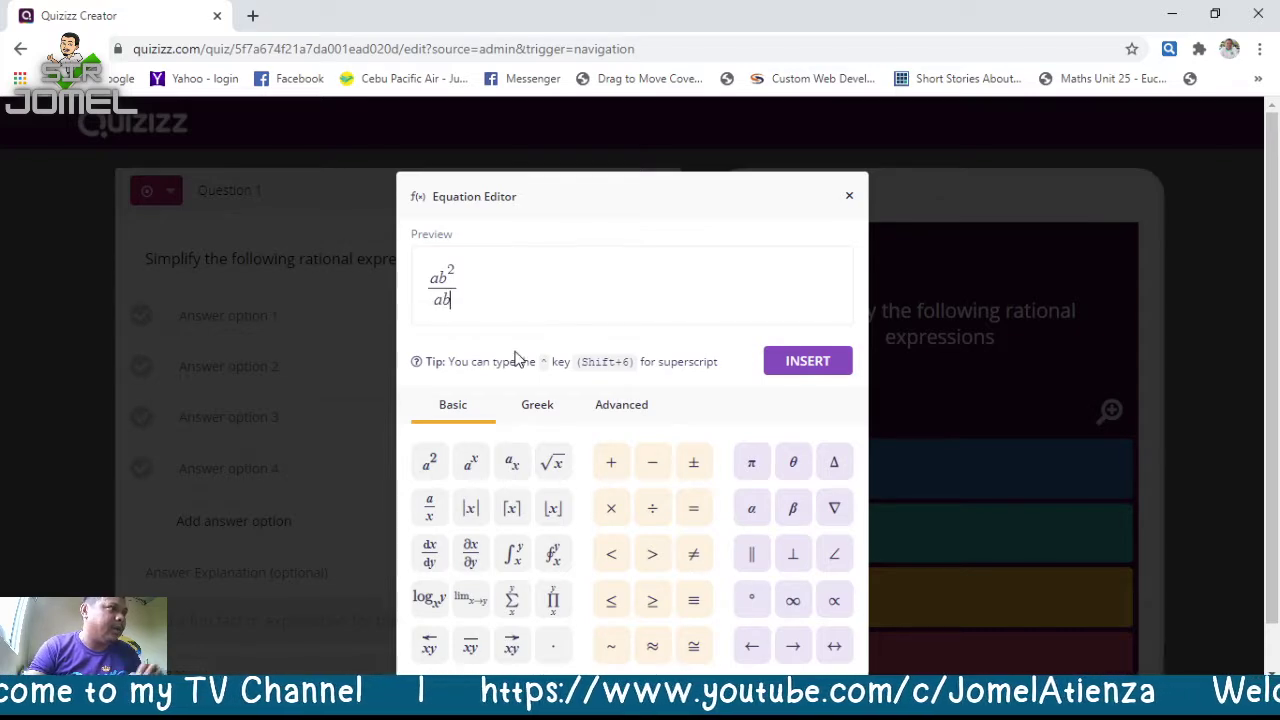
left_click(801, 372)
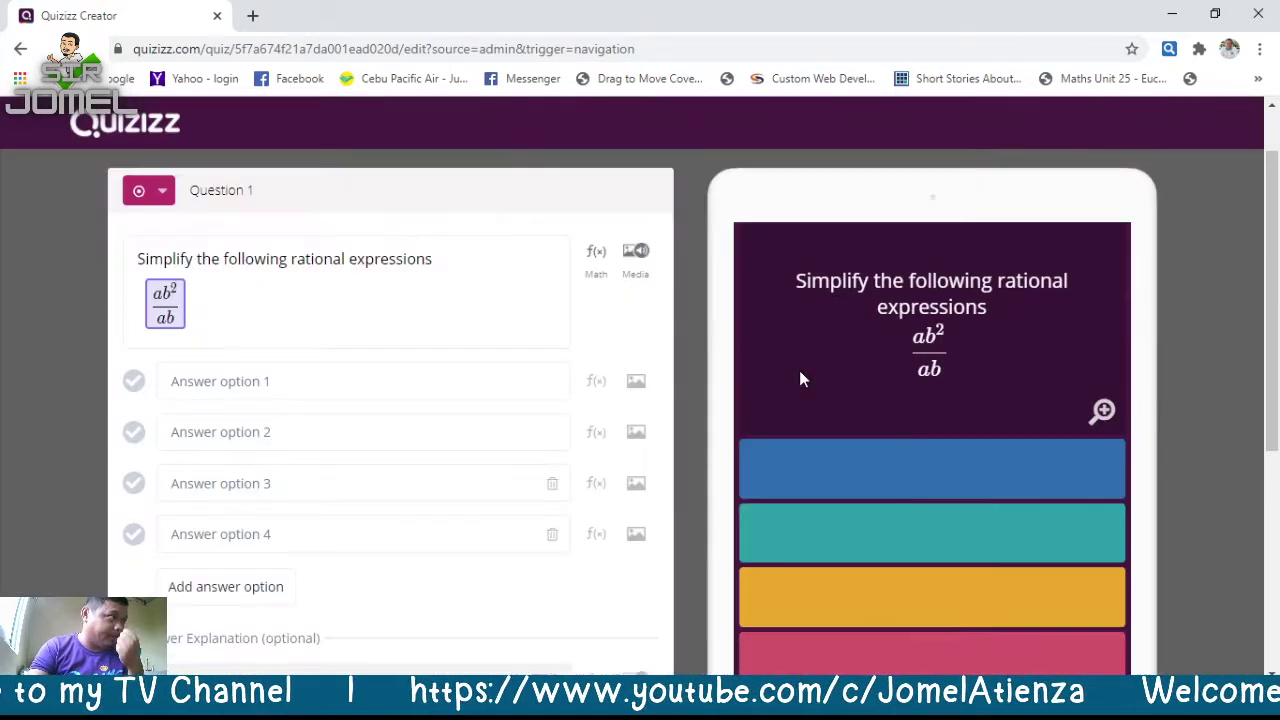
Insert the equation ab as answer option 1 and the equation b as answer option 2
left_click(596, 386)
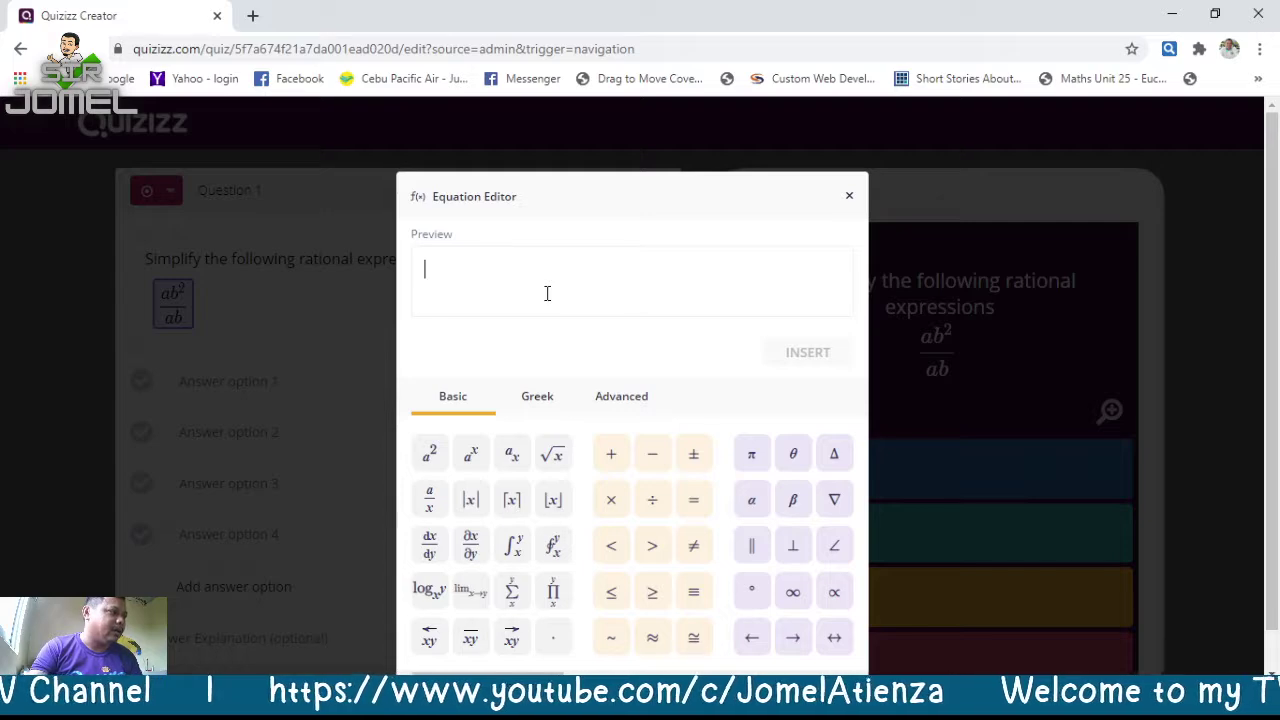
type("ab")
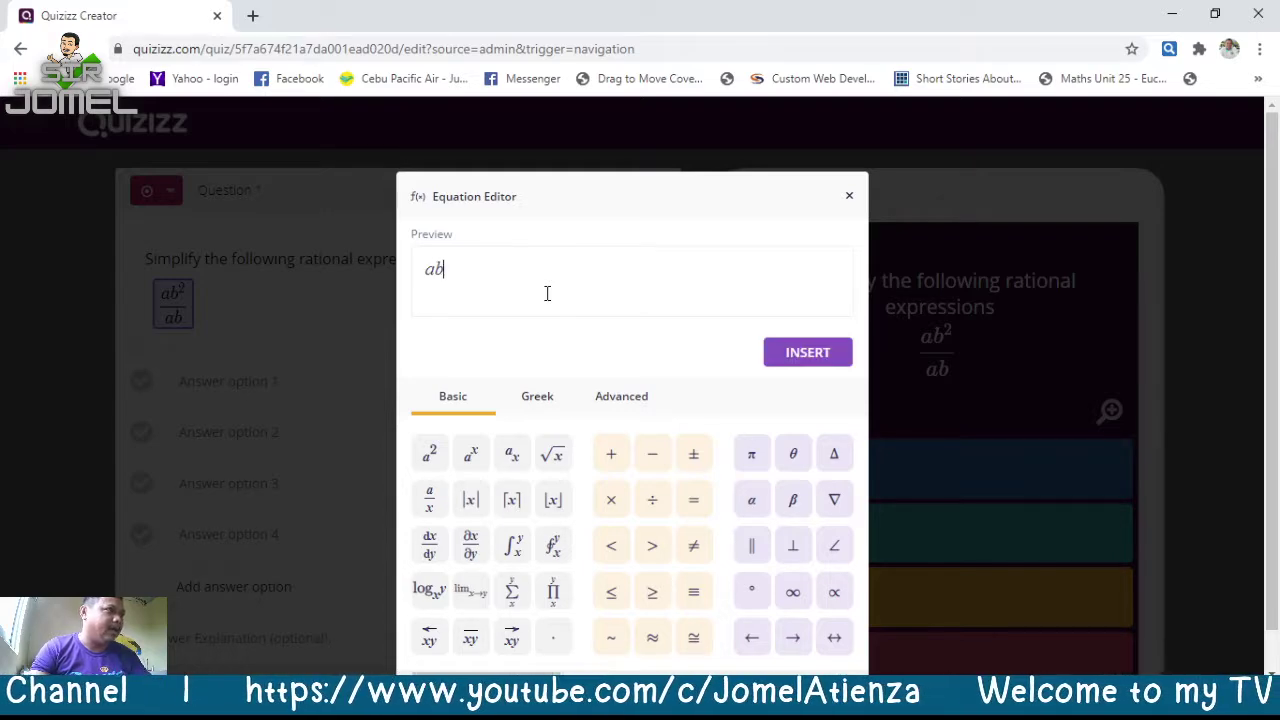
left_click(808, 369)
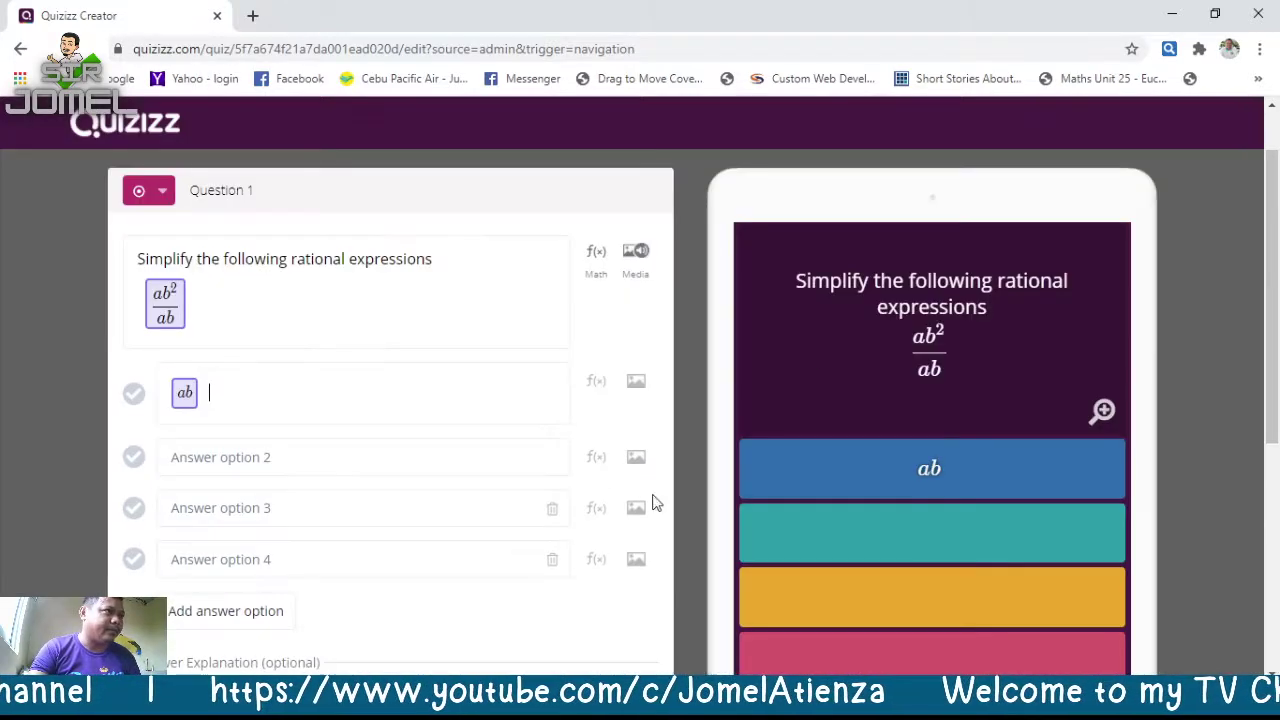
left_click(595, 459)
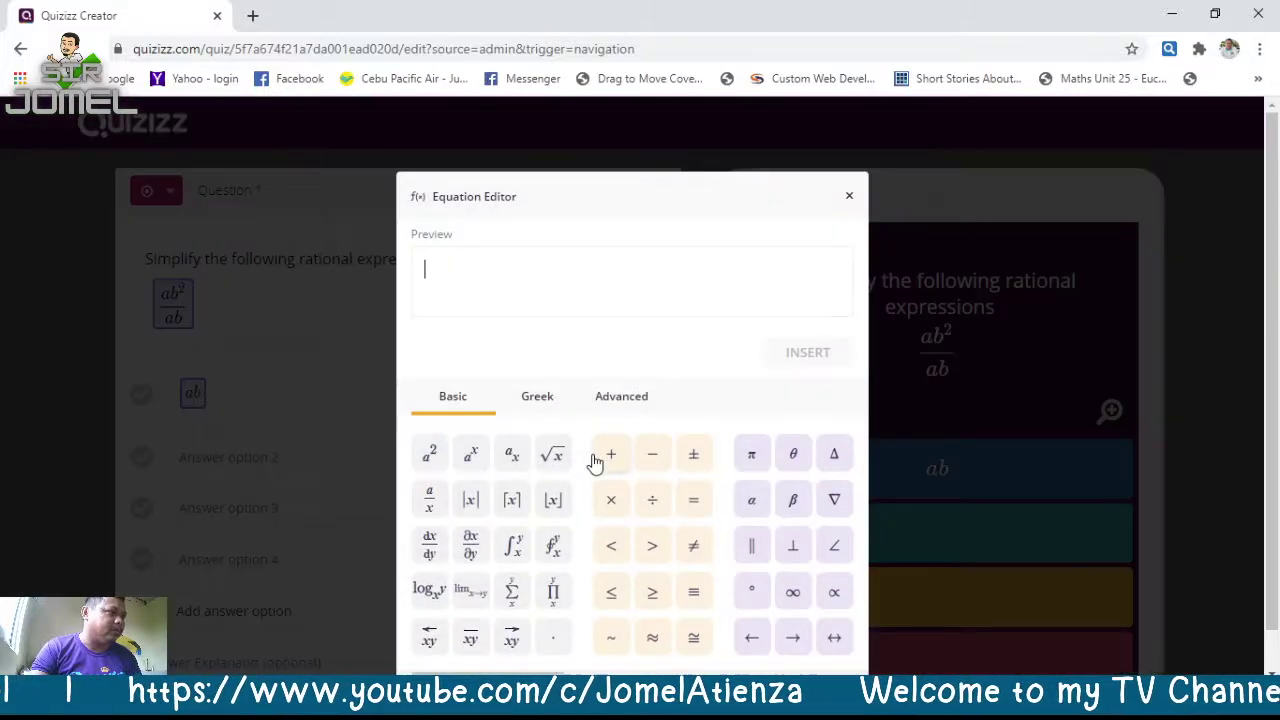
type("b")
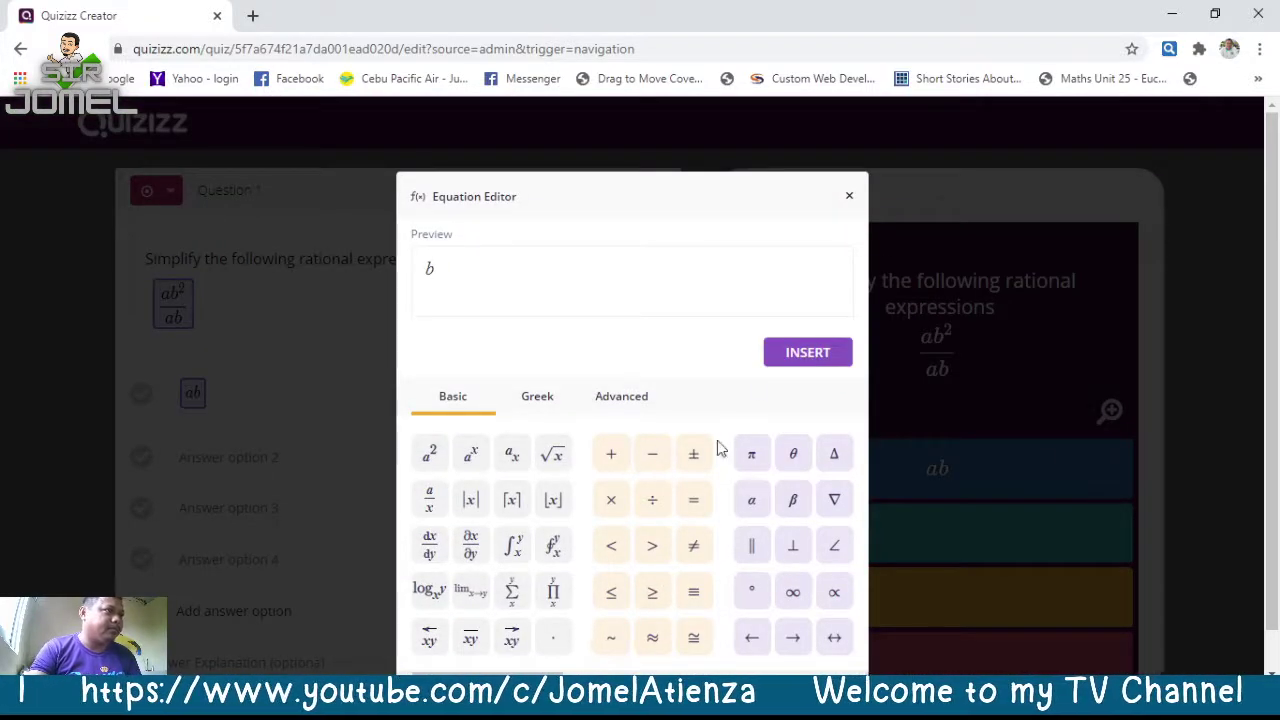
left_click(803, 368)
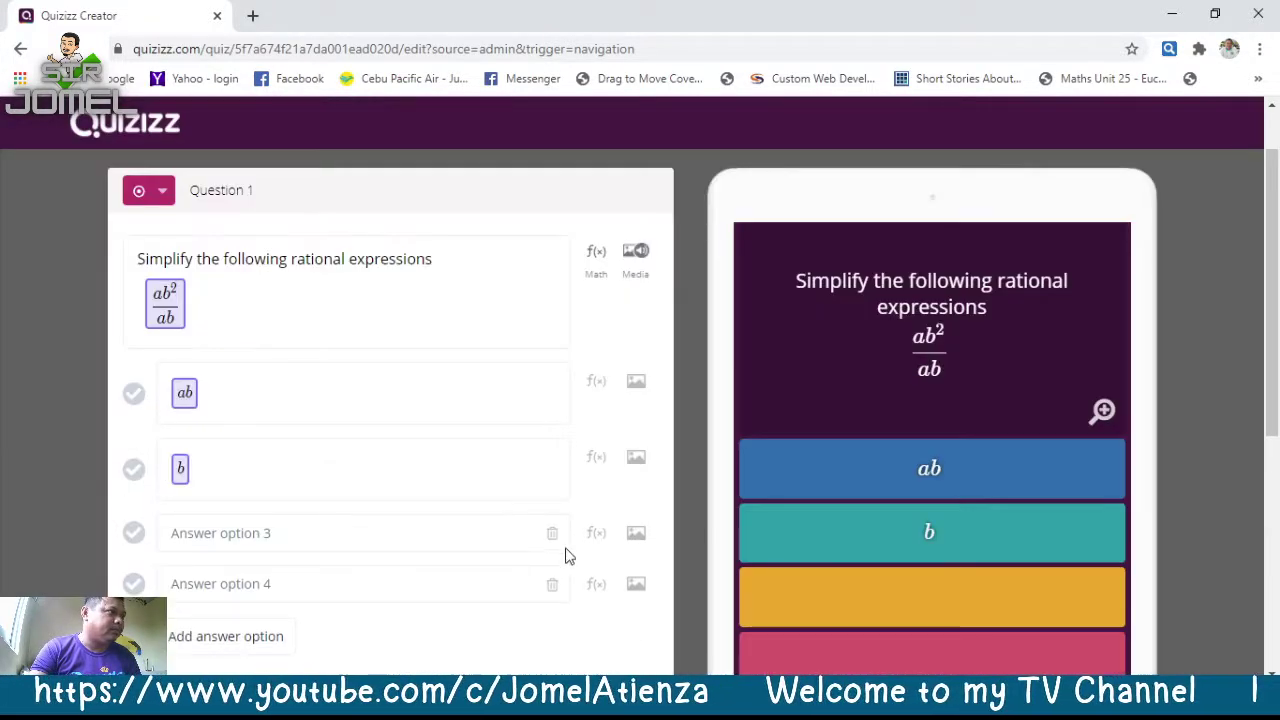
Insert the equation b² as answer option 3
left_click(596, 536)
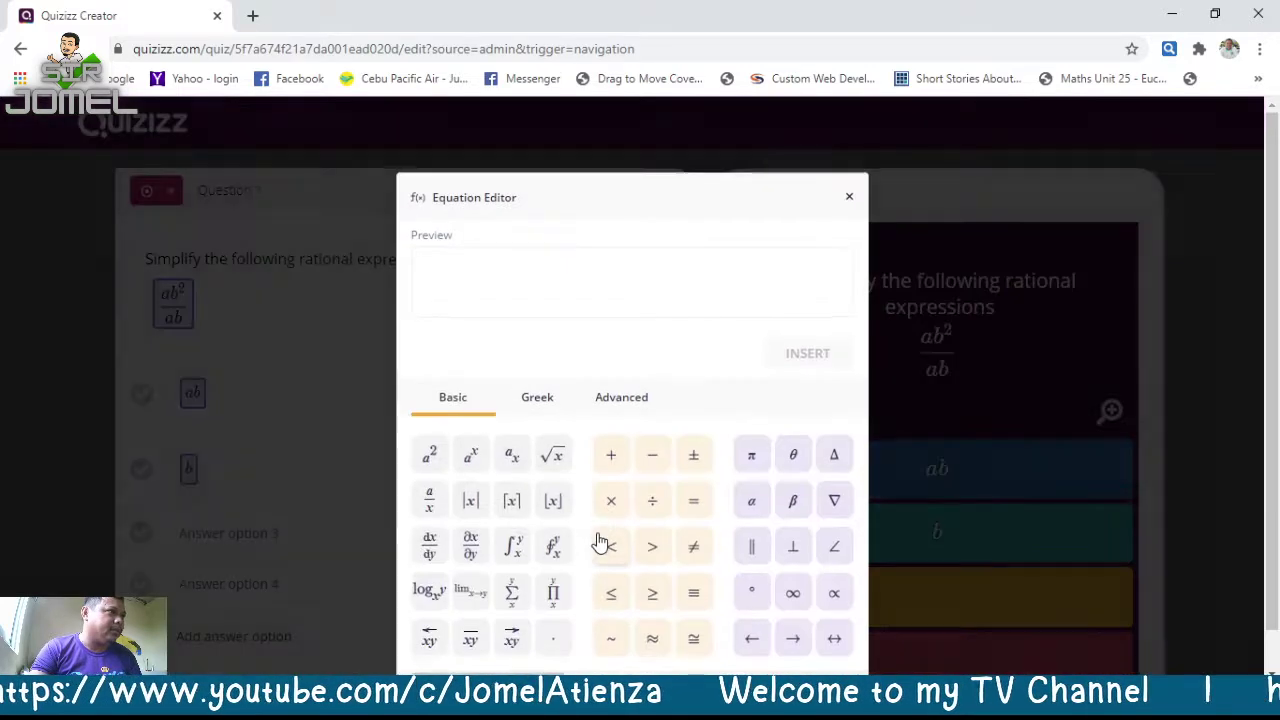
type("b")
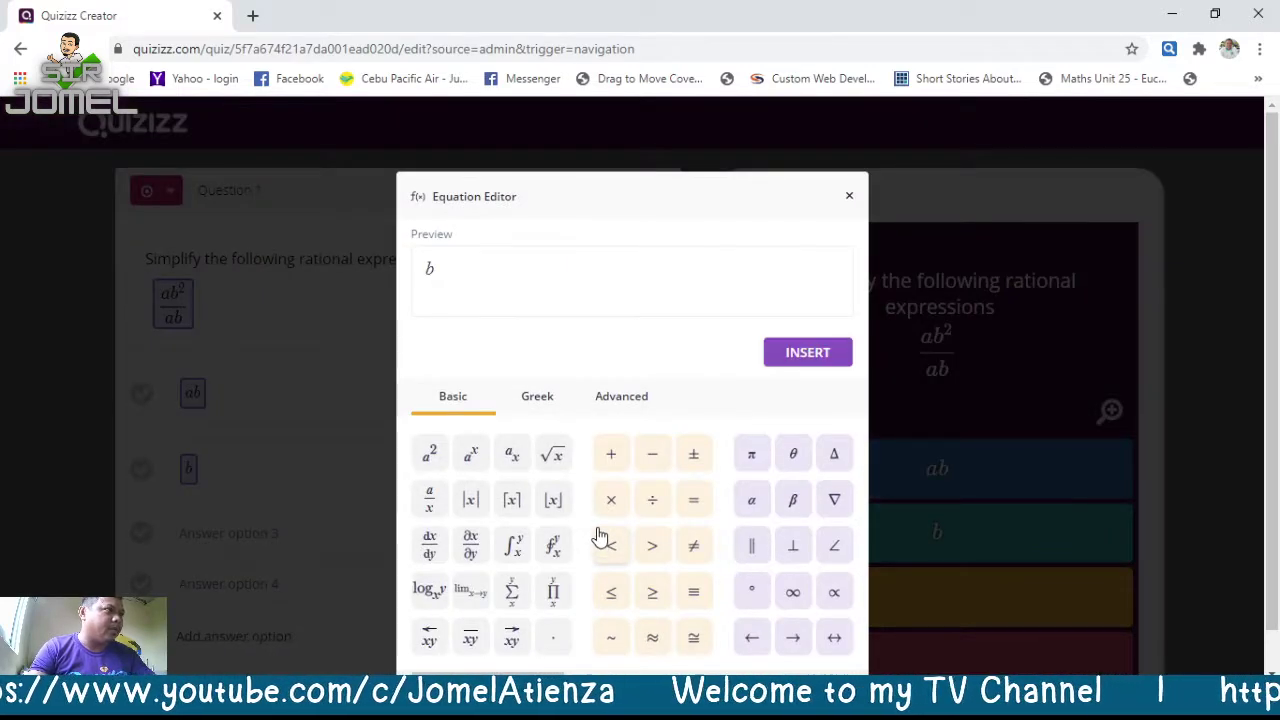
left_click(430, 456)
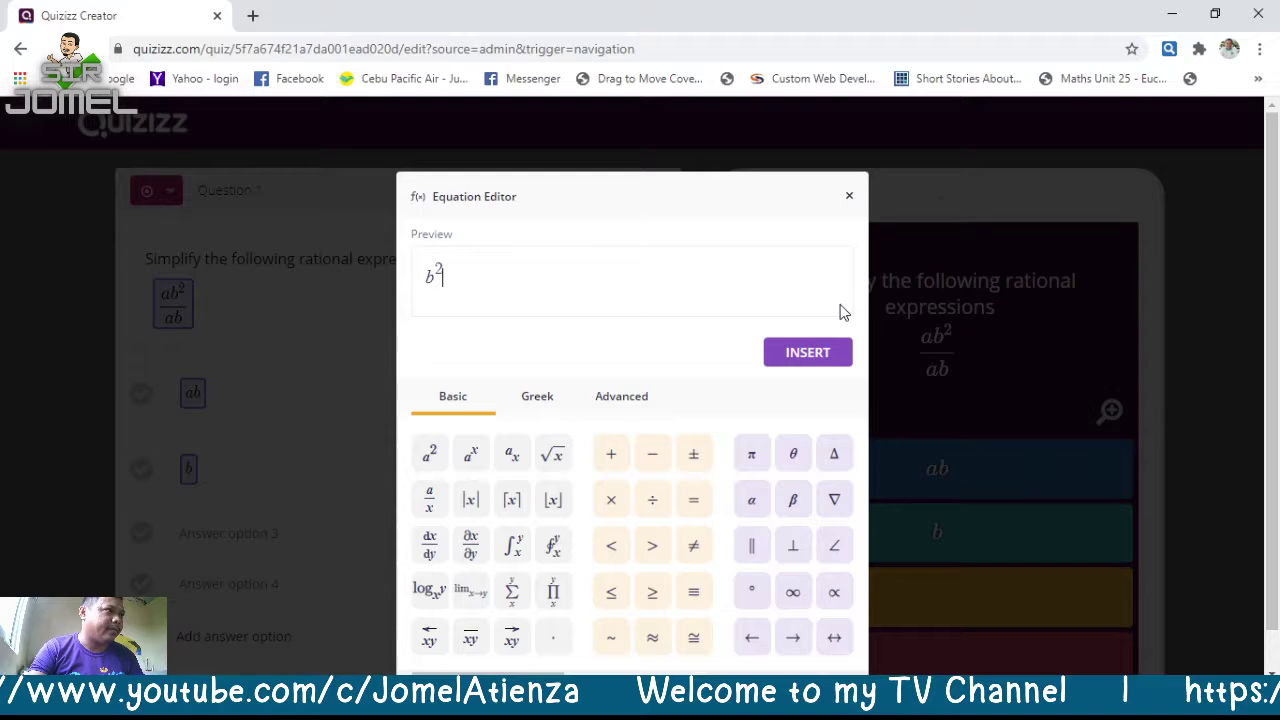
left_click(822, 357)
Insert the fraction a over b as an equation in answer option 4
scroll(296, 486, "down", 2)
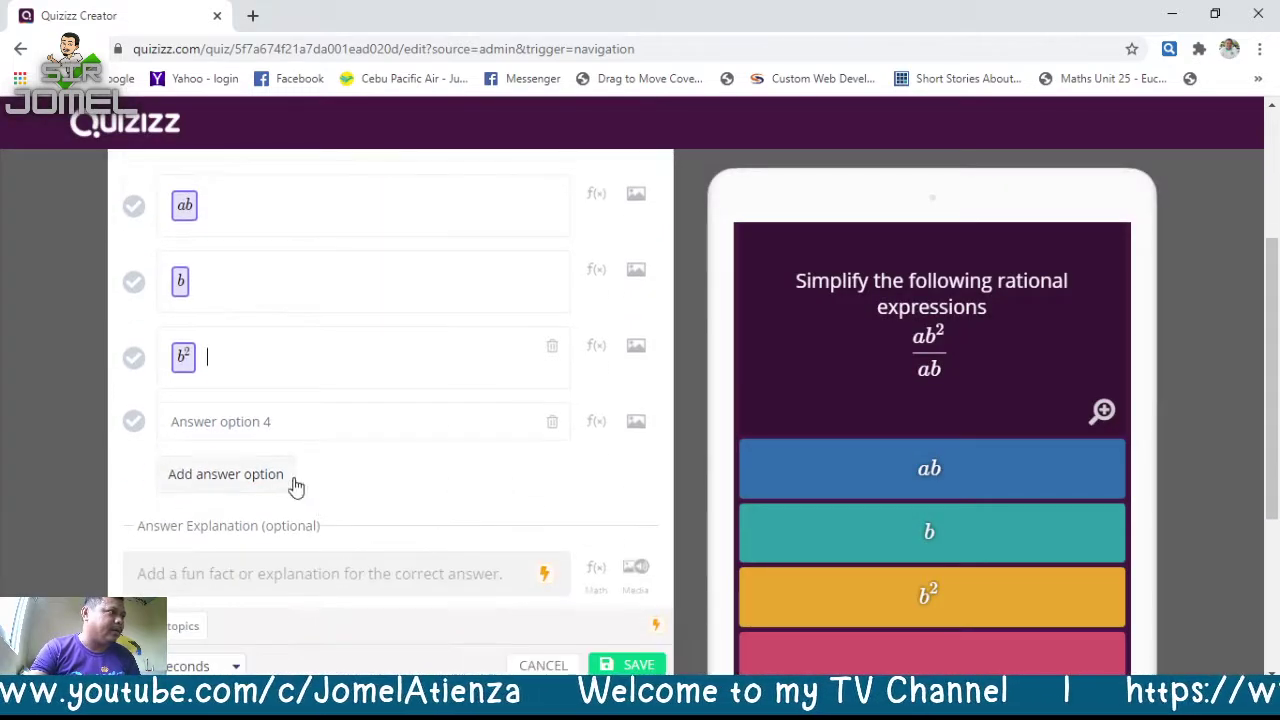
left_click(276, 422)
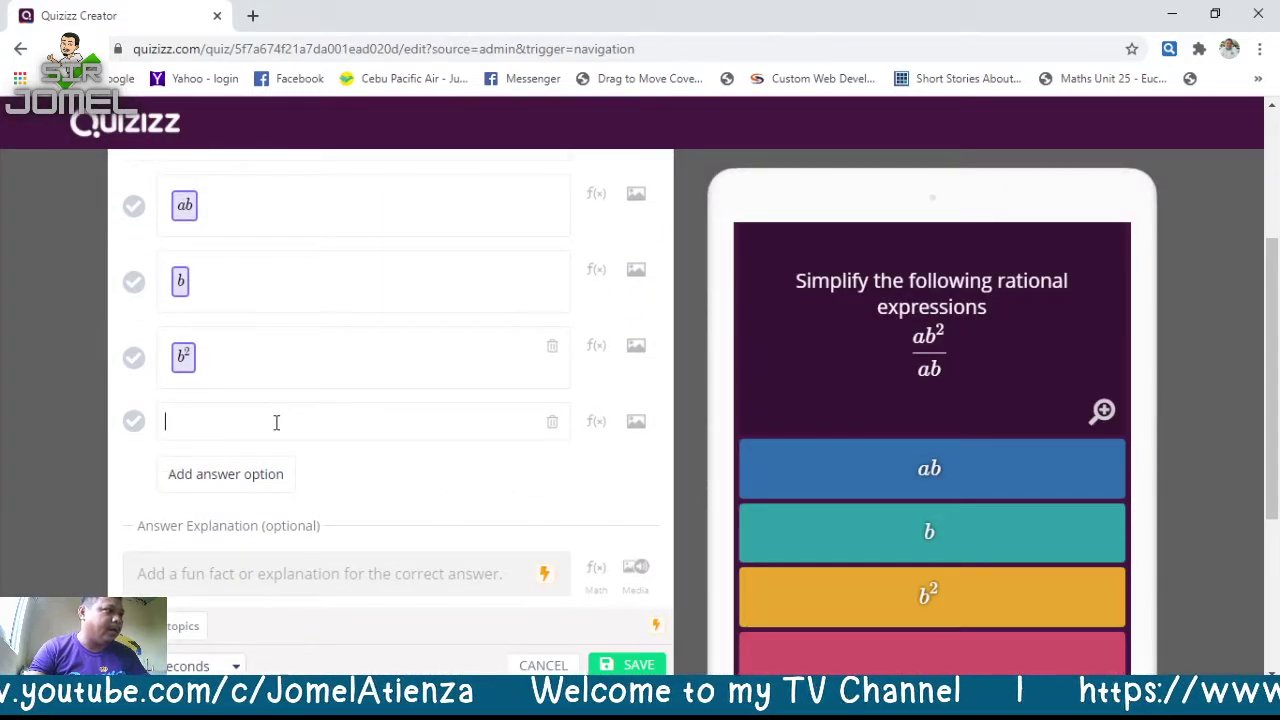
left_click(596, 426)
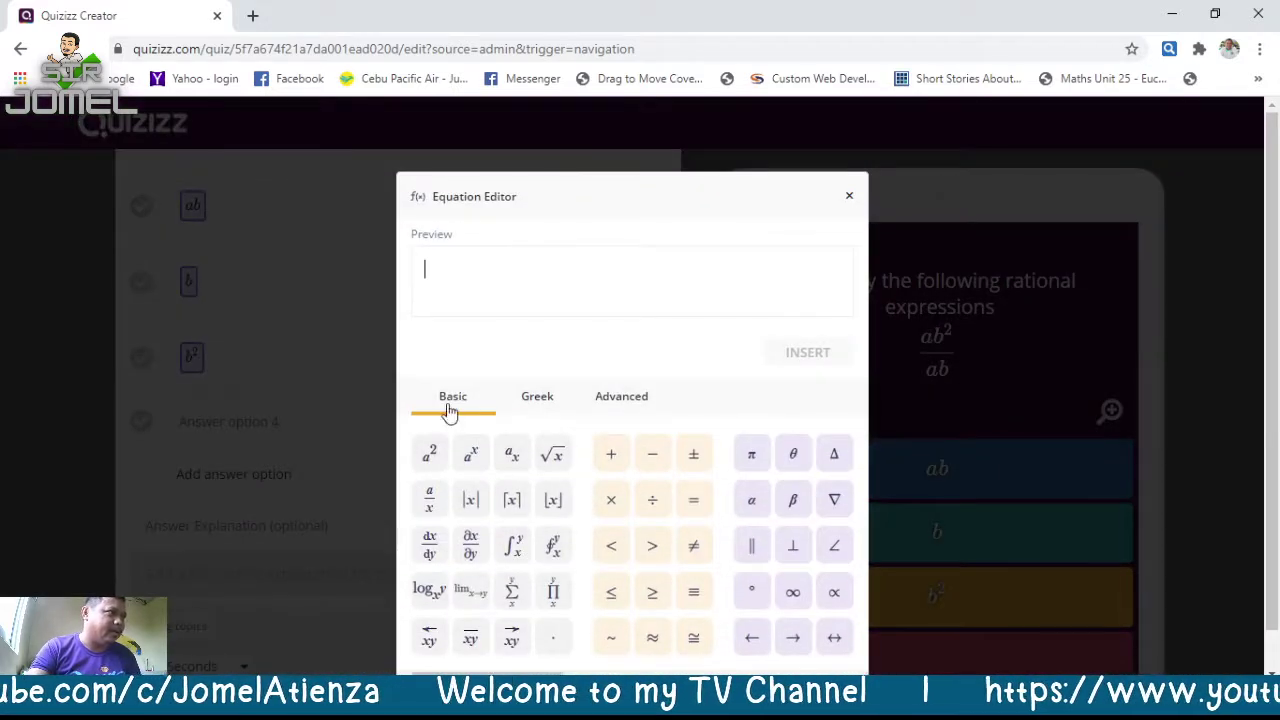
left_click(433, 508)
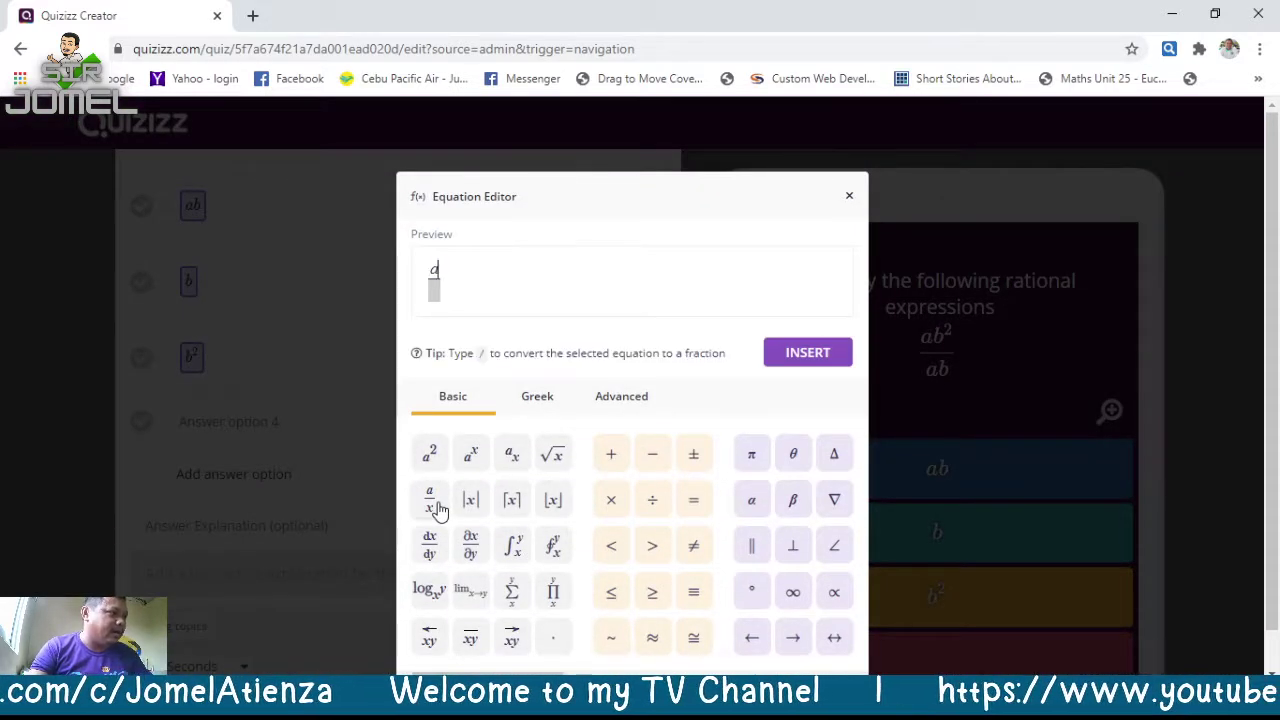
left_click(437, 291)
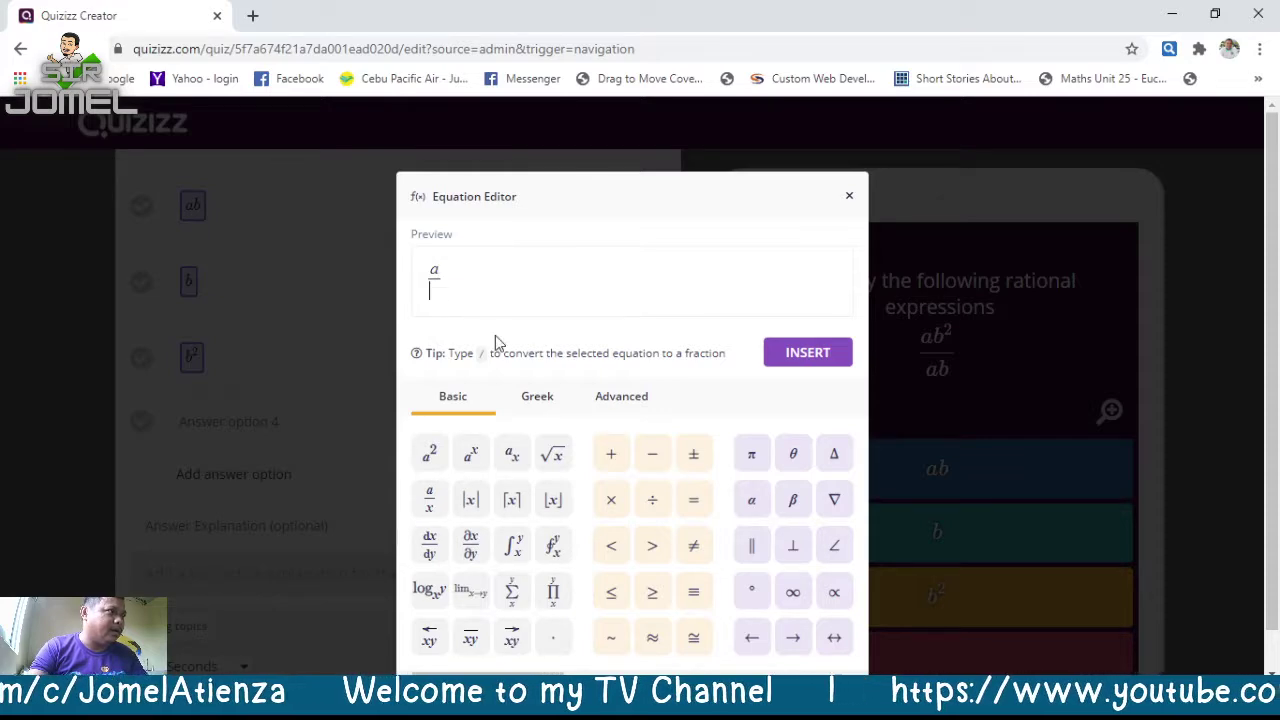
type("b")
left_click(800, 352)
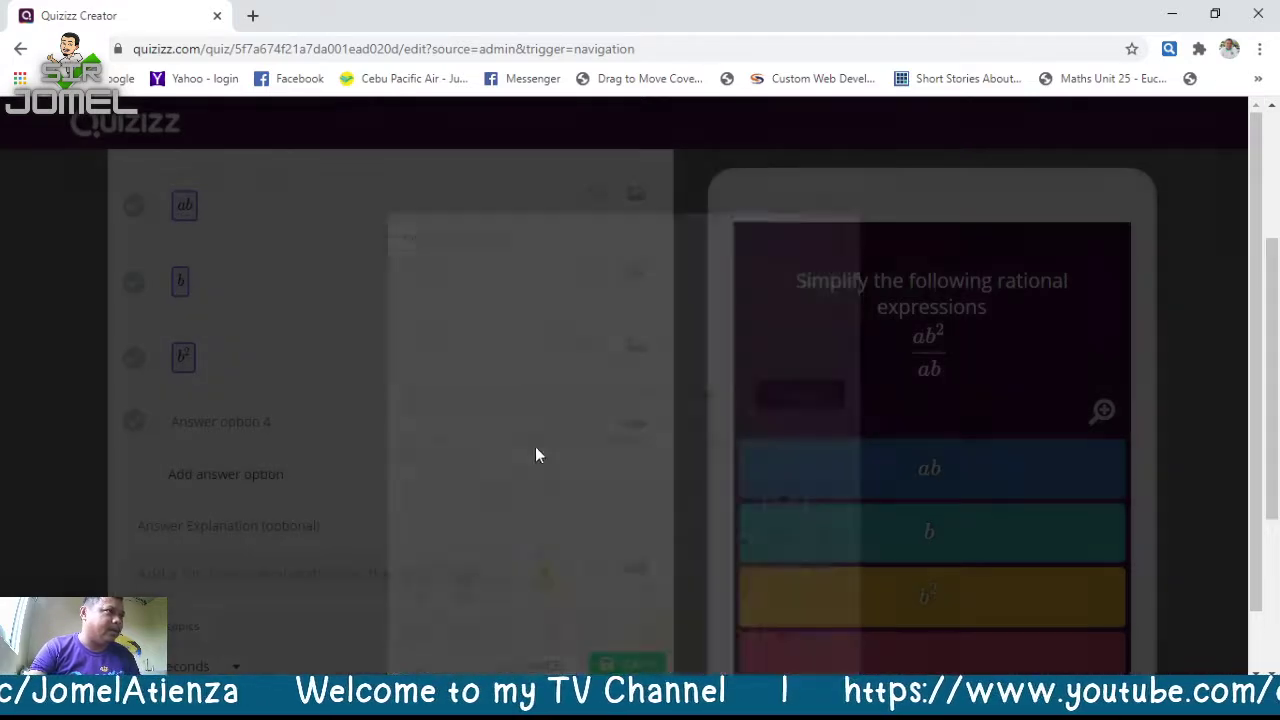
Mark answer option b as the correct answer to the question
scroll(366, 534, "up", 2)
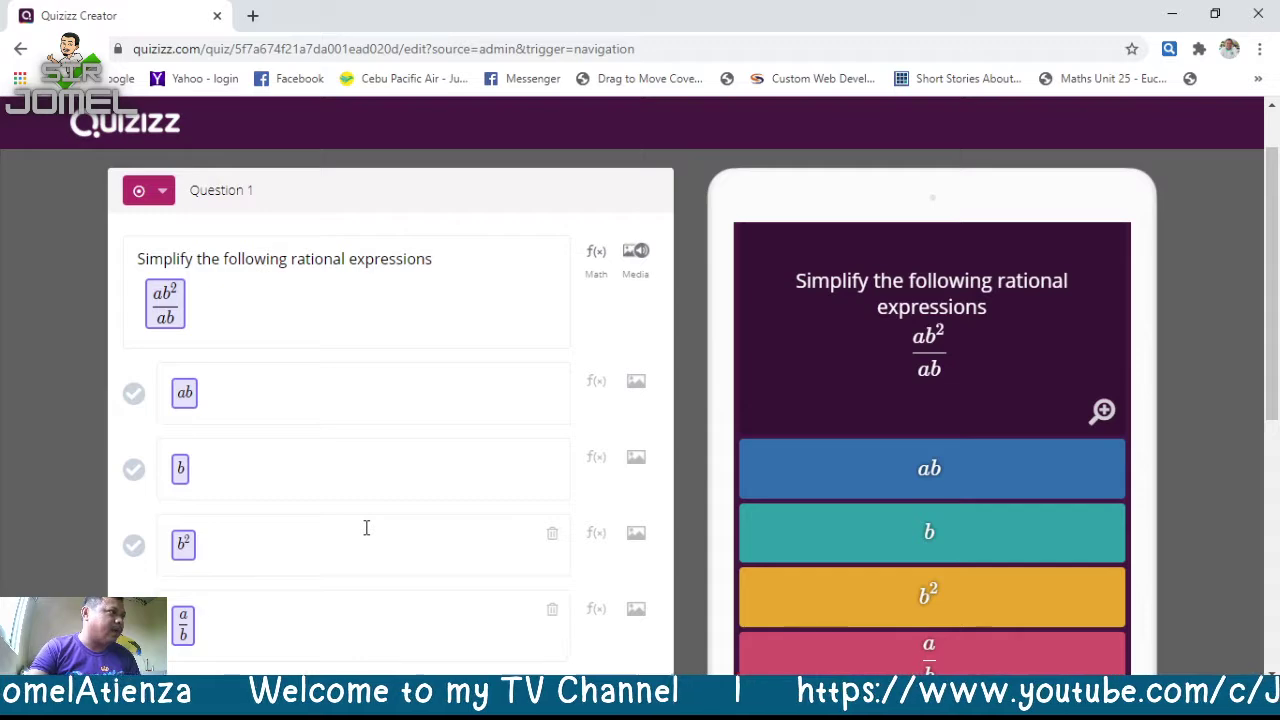
scroll(366, 527, "down", 1)
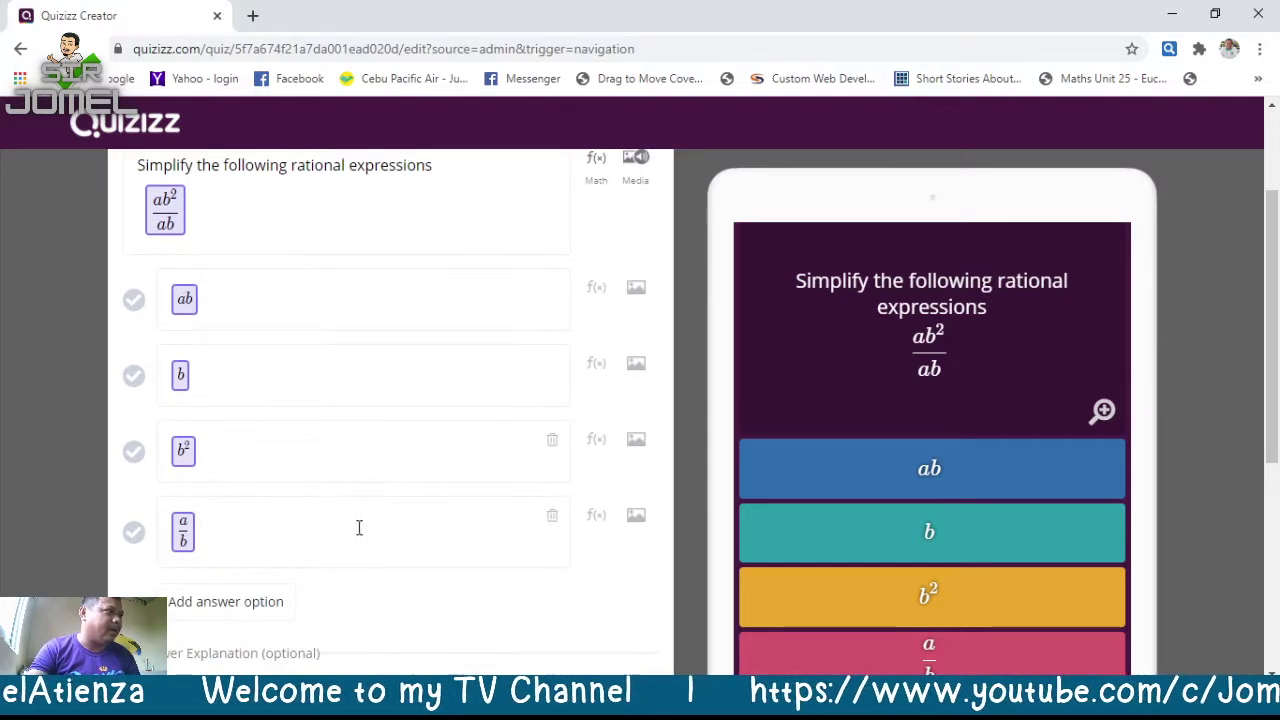
left_click(133, 378)
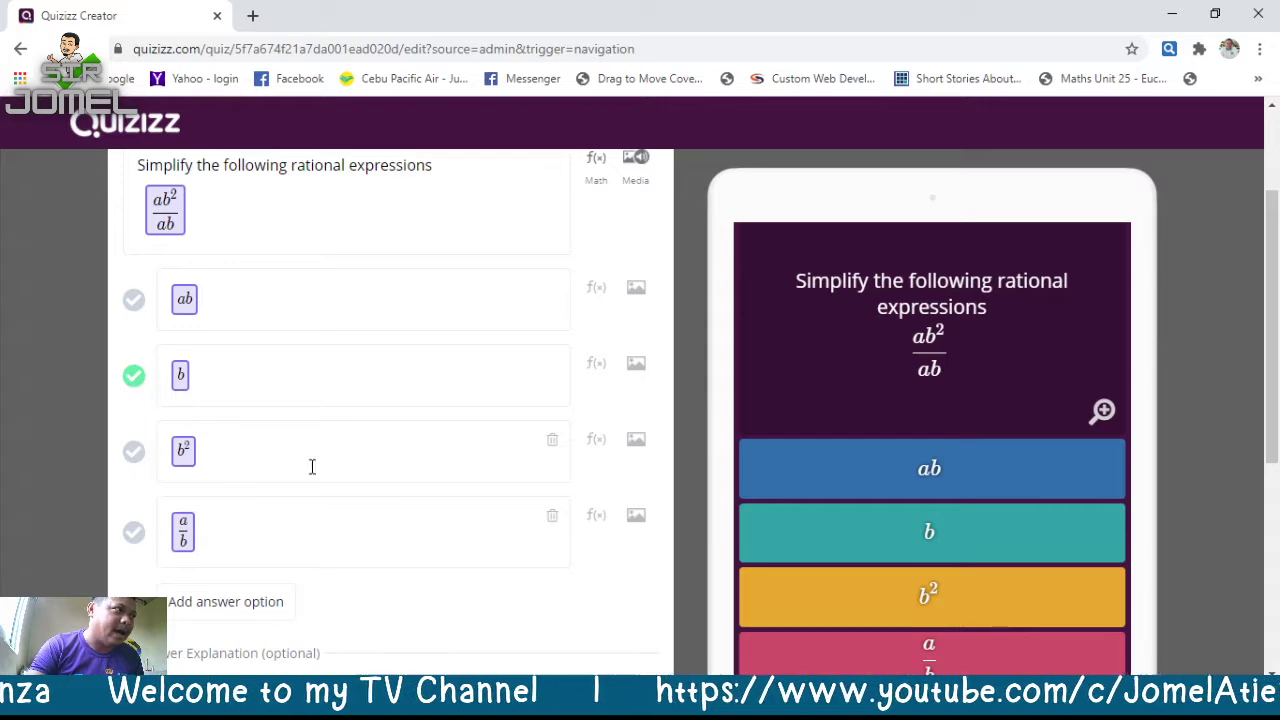
scroll(326, 434, "down", 3)
scroll(326, 434, "down", 1)
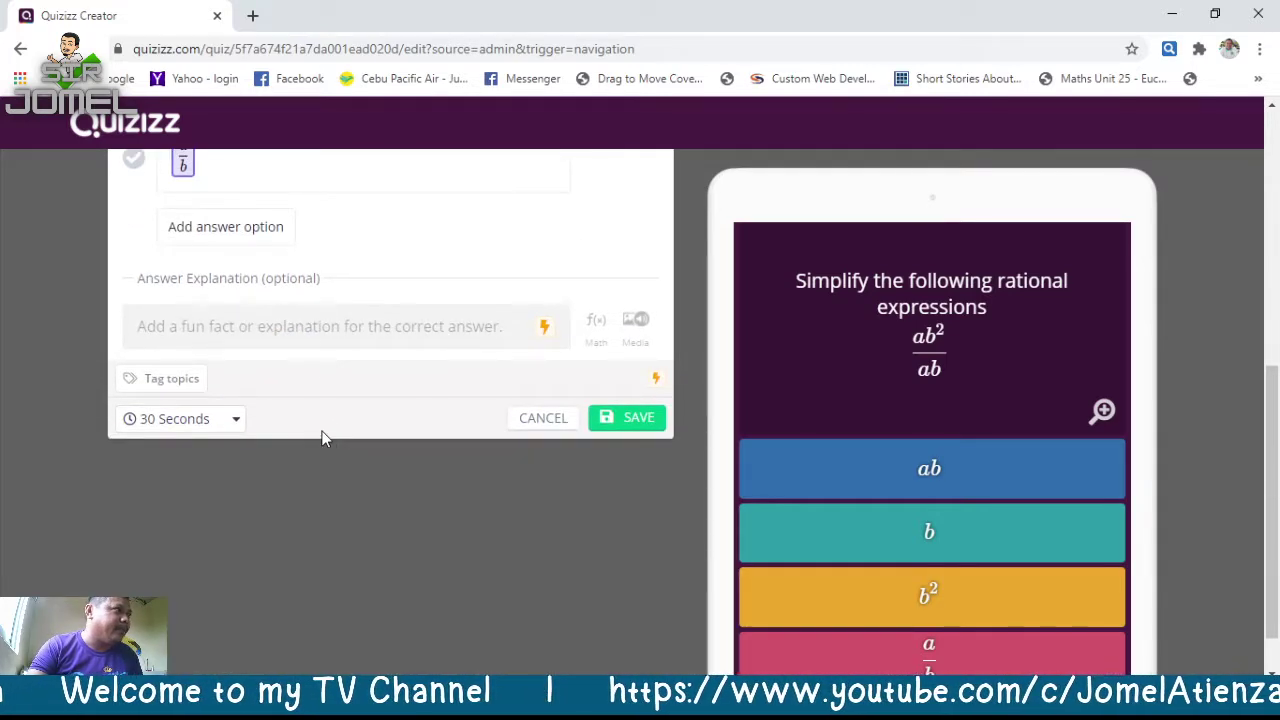
Set the time allotted for answering this question to 2 minutes
scroll(322, 437, "up", 2)
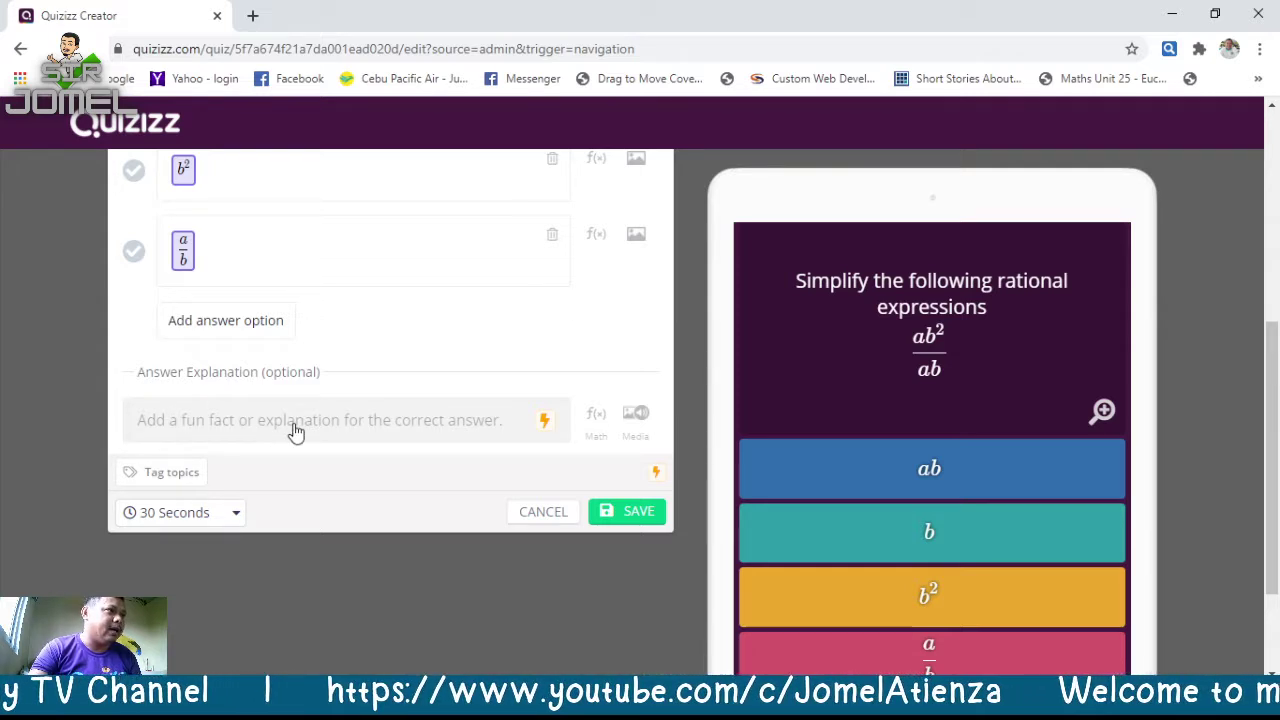
scroll(295, 430, "down", 1)
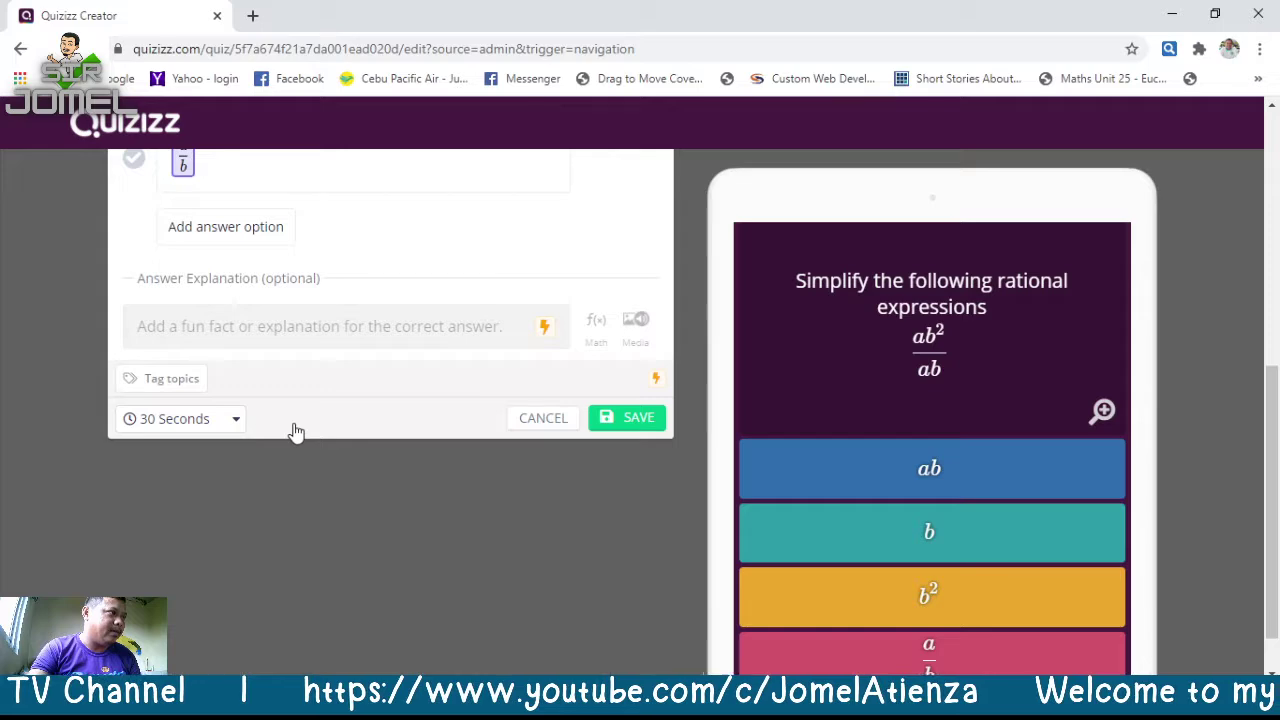
left_click(199, 420)
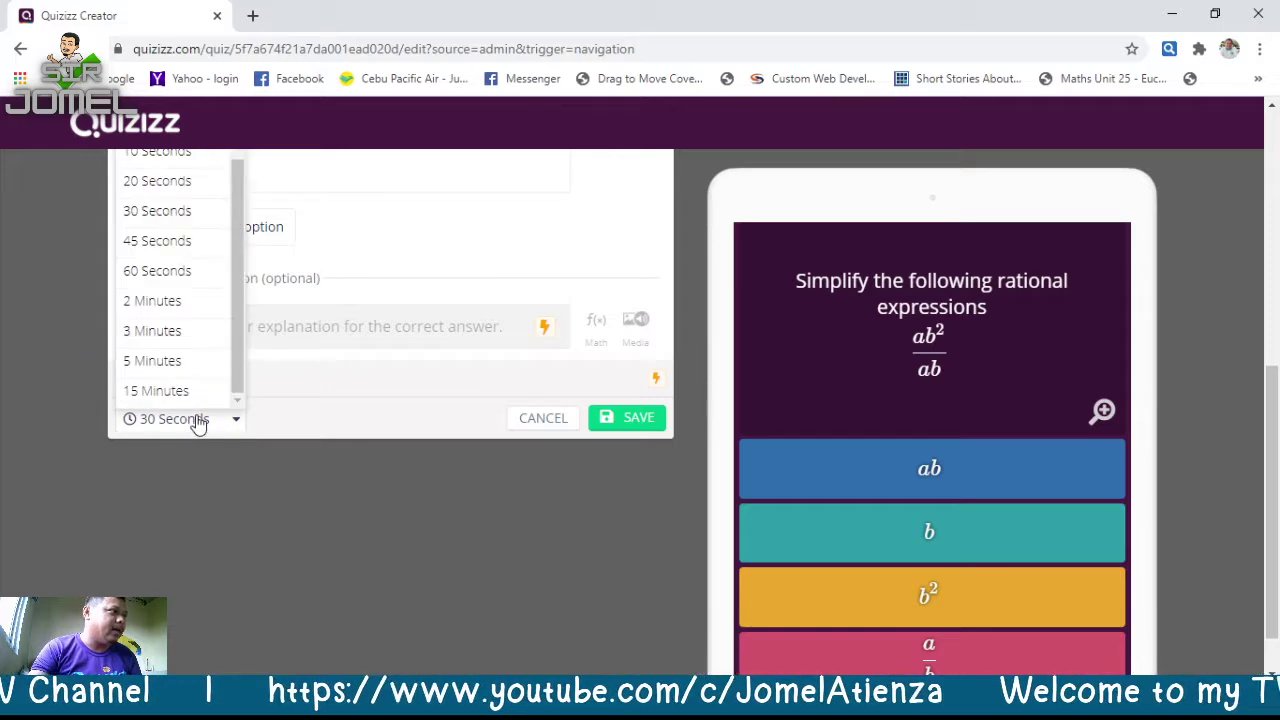
left_click(165, 306)
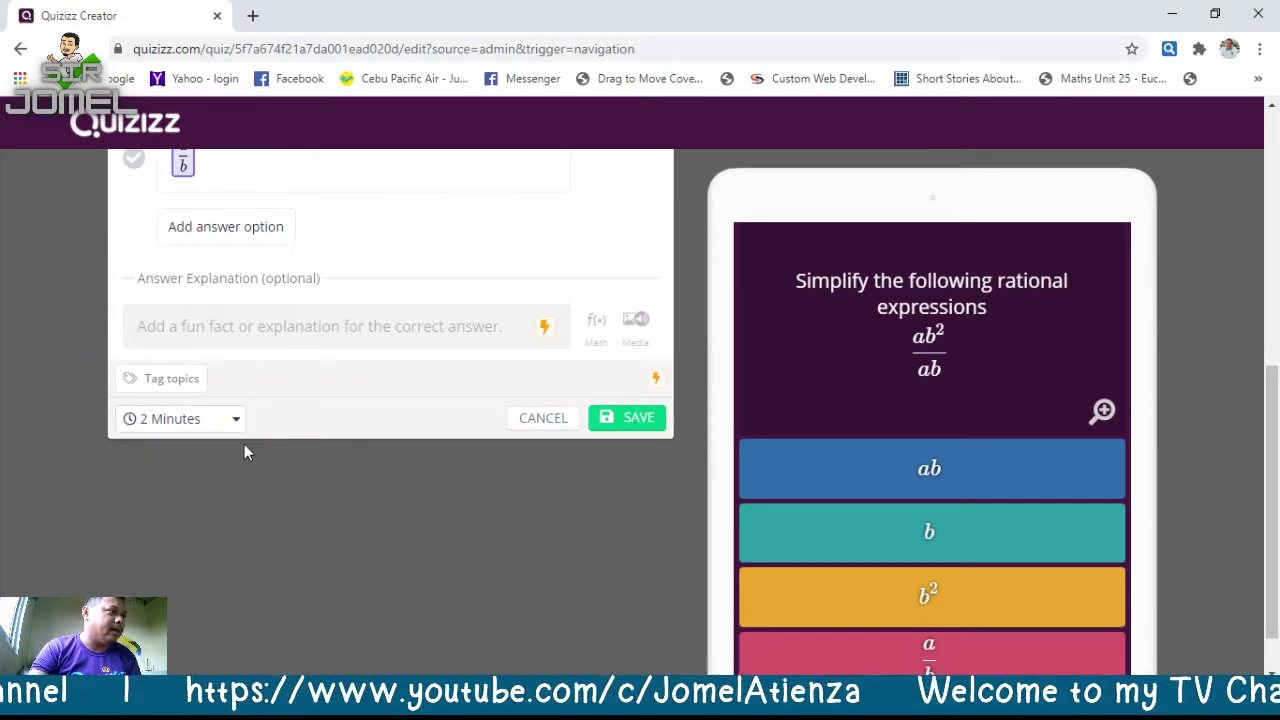
left_click(229, 419)
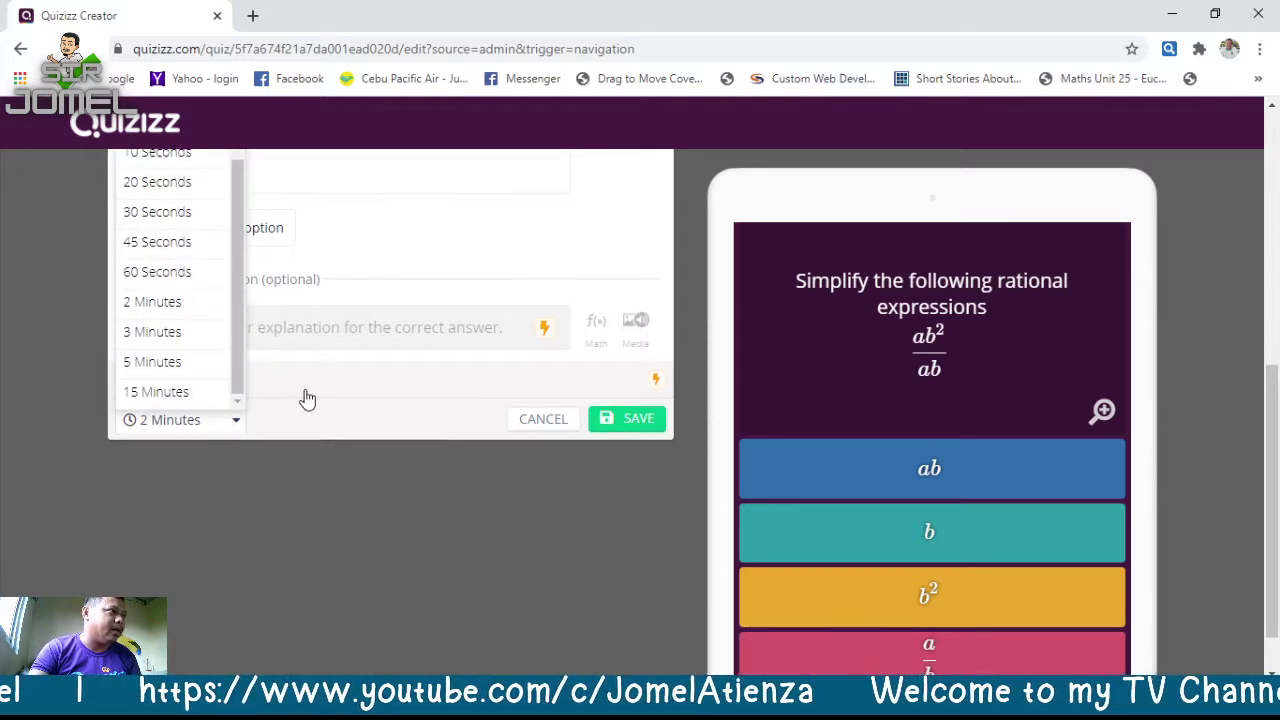
scroll(186, 251, "up", 1)
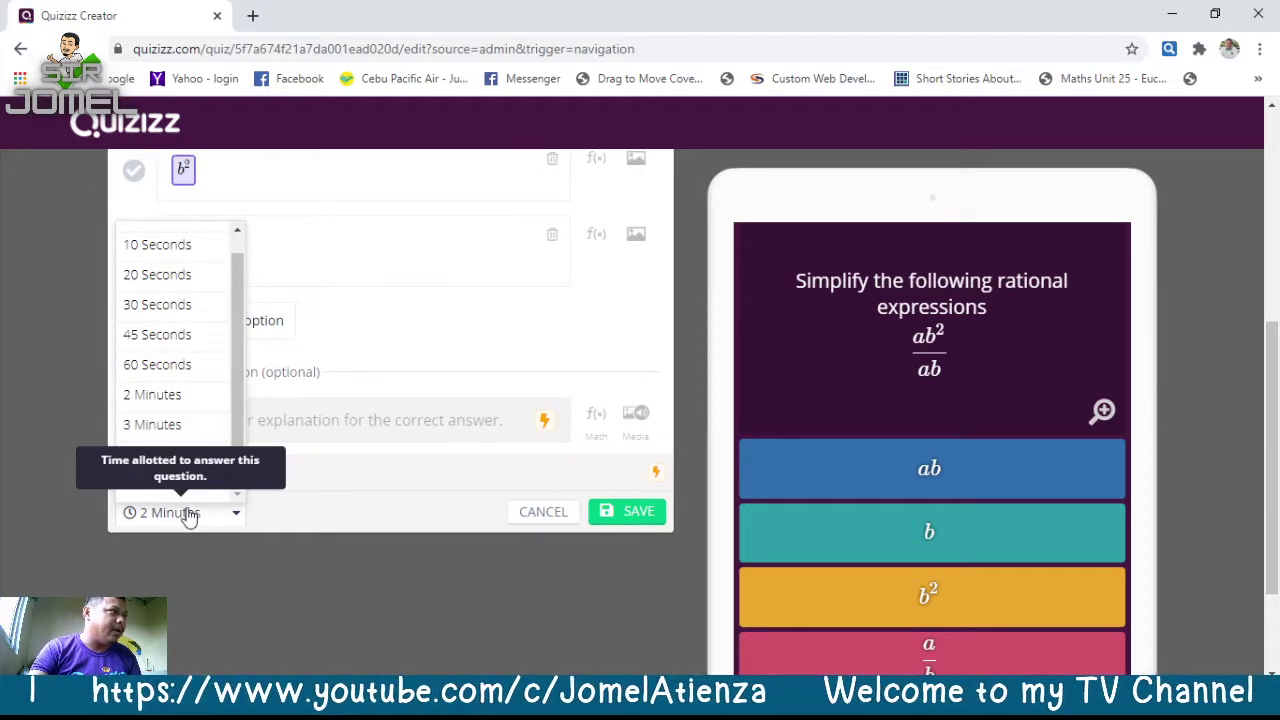
left_click(296, 516)
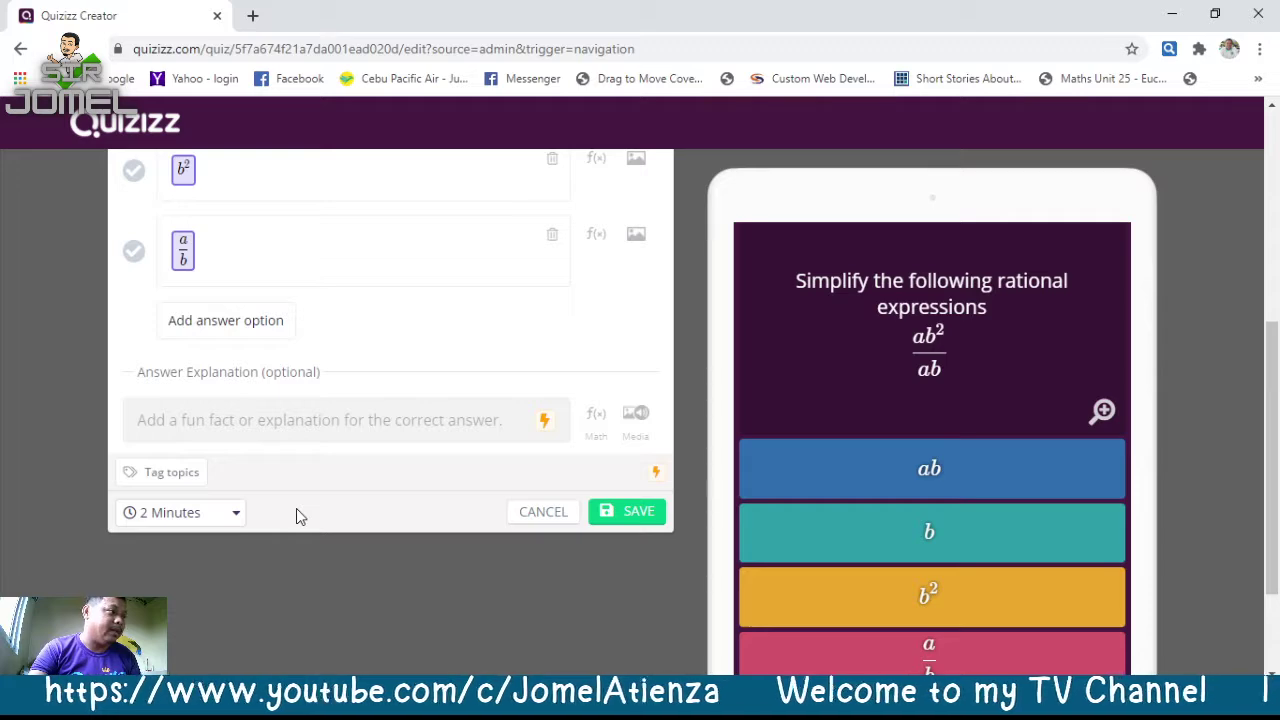
Check the question and its four answer options, and save the question
scroll(296, 512, "up", 4)
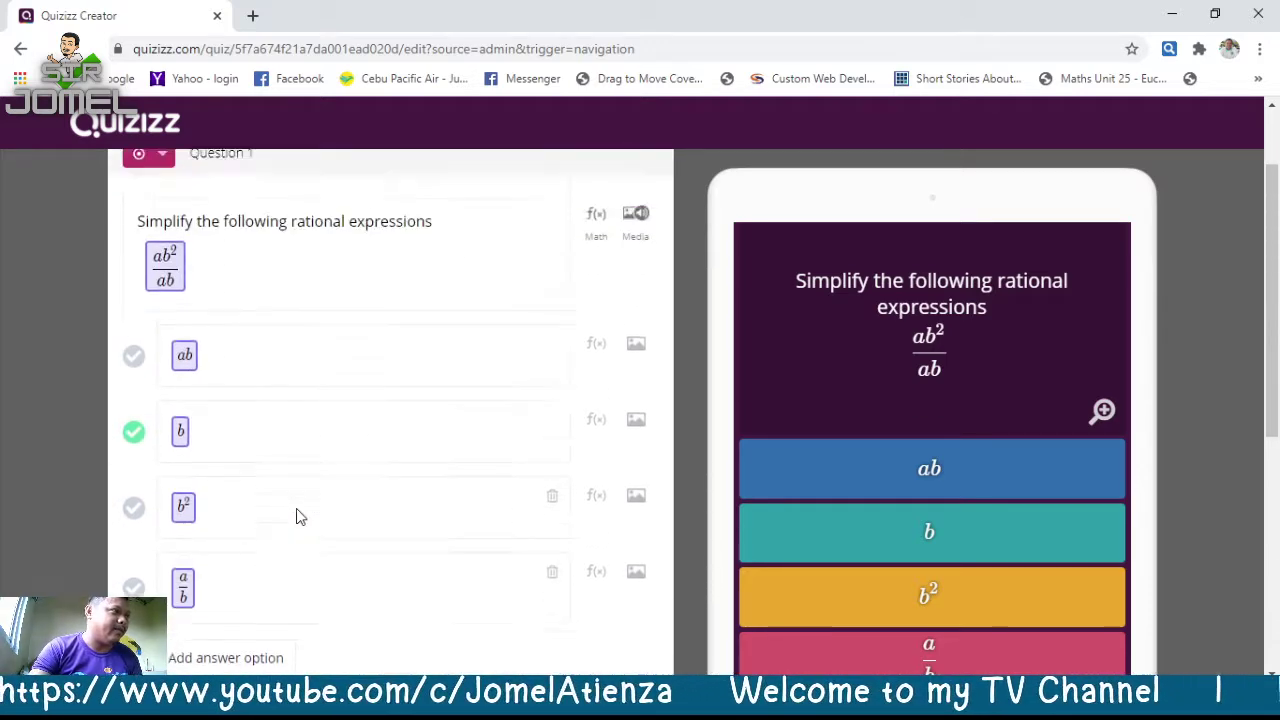
scroll(296, 512, "down", 5)
scroll(296, 512, "down", 1)
scroll(296, 512, "up", 2)
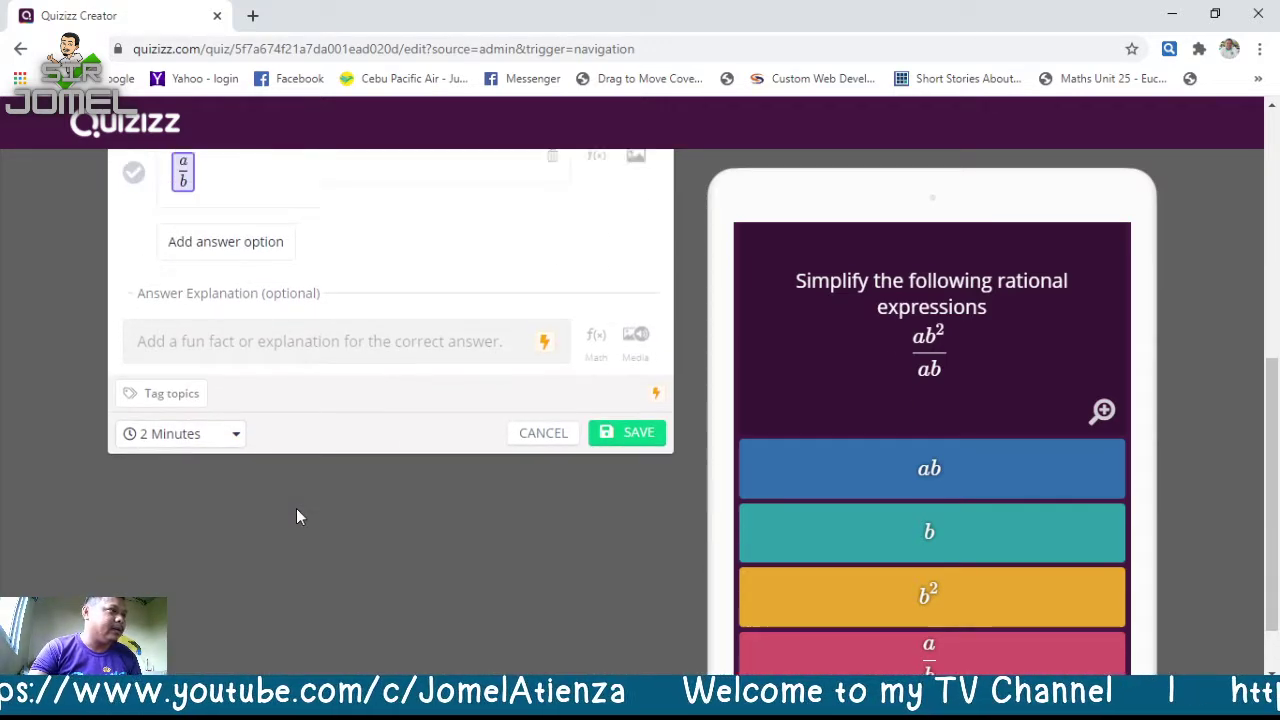
left_click(612, 488)
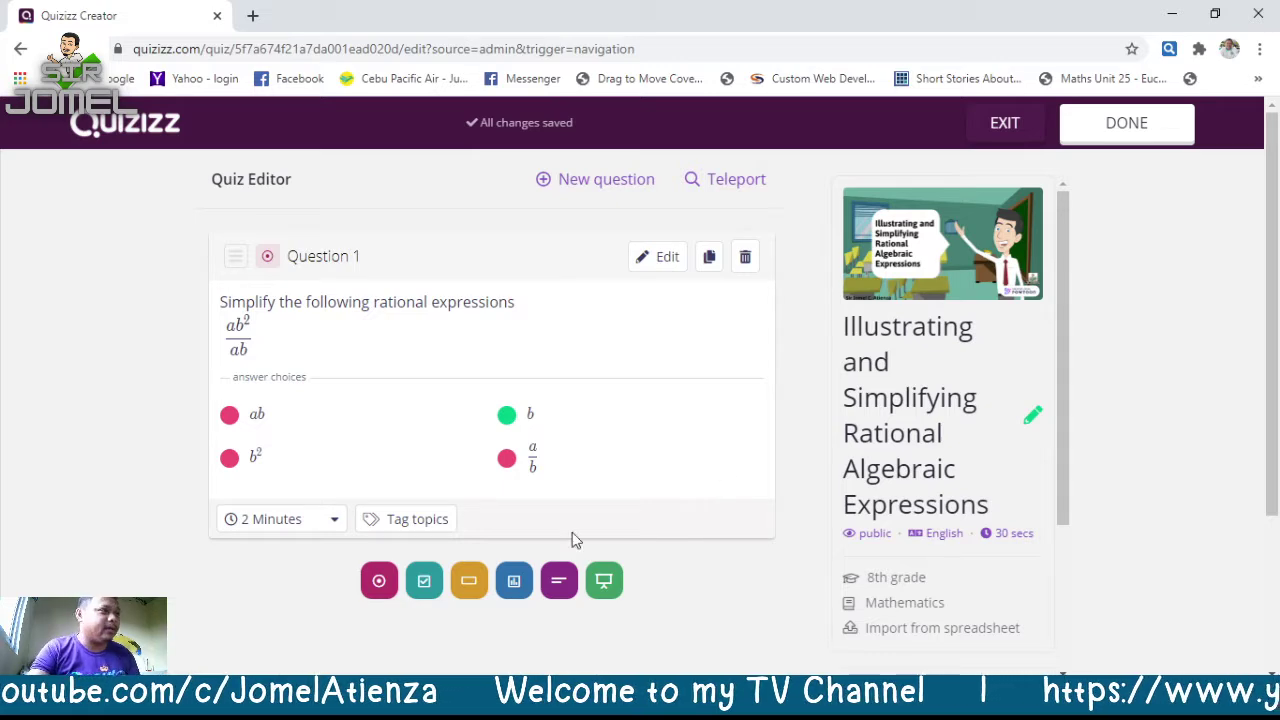
Add a second multiple-choice question with the text "Simplify the following rational expressions"
left_click(379, 581)
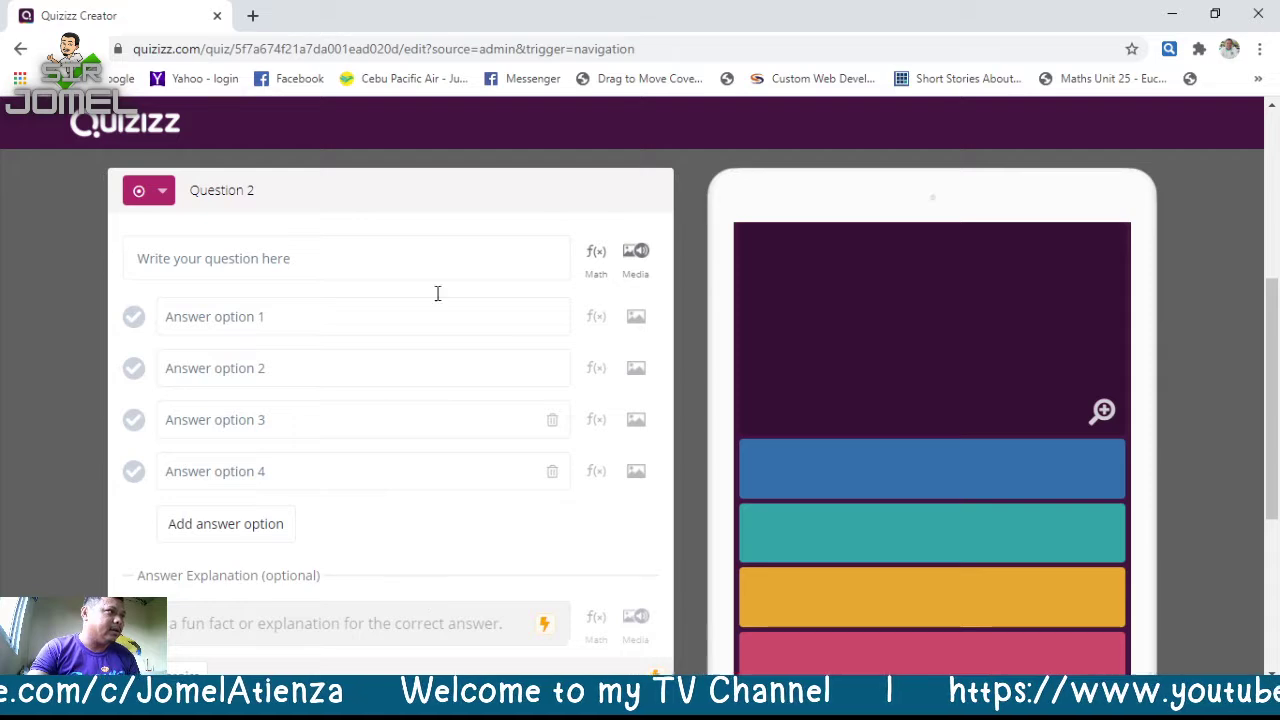
left_click(285, 245)
type("Simplify the following rational expressions")
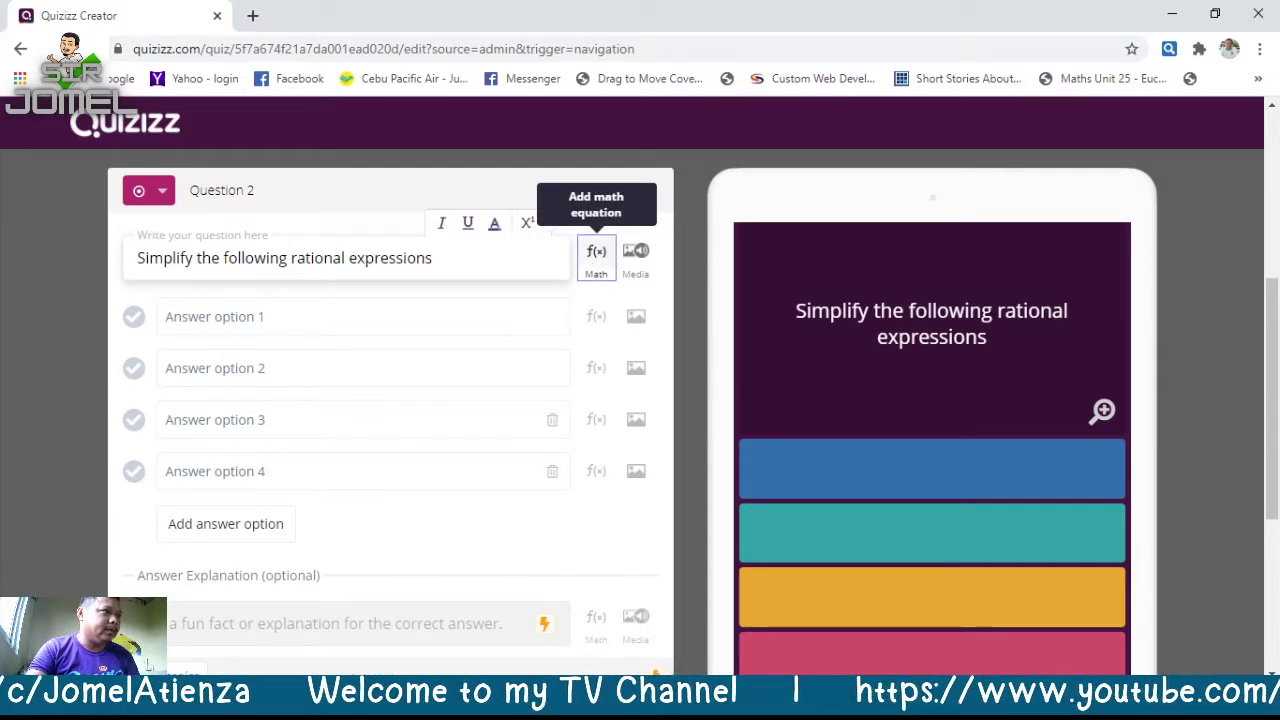
Insert the fraction x² − 9 over x + 3 as an equation after the text of Question 2
left_click(591, 262)
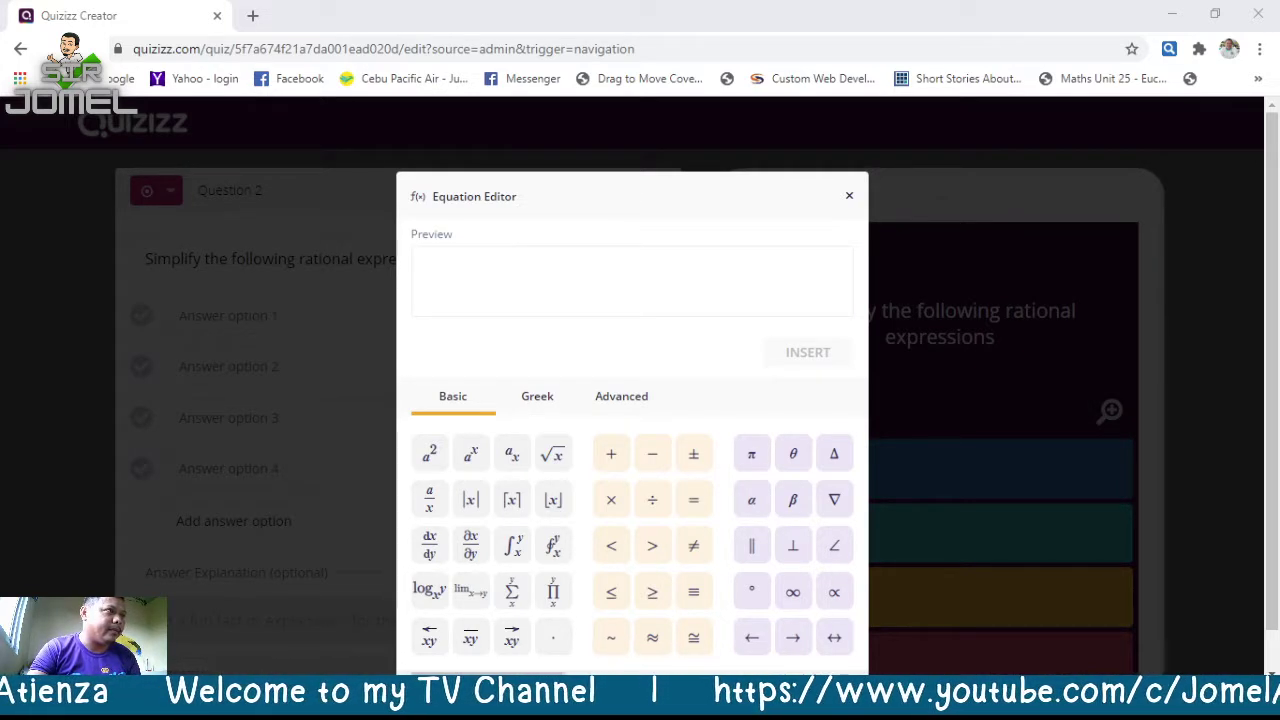
left_click(518, 248)
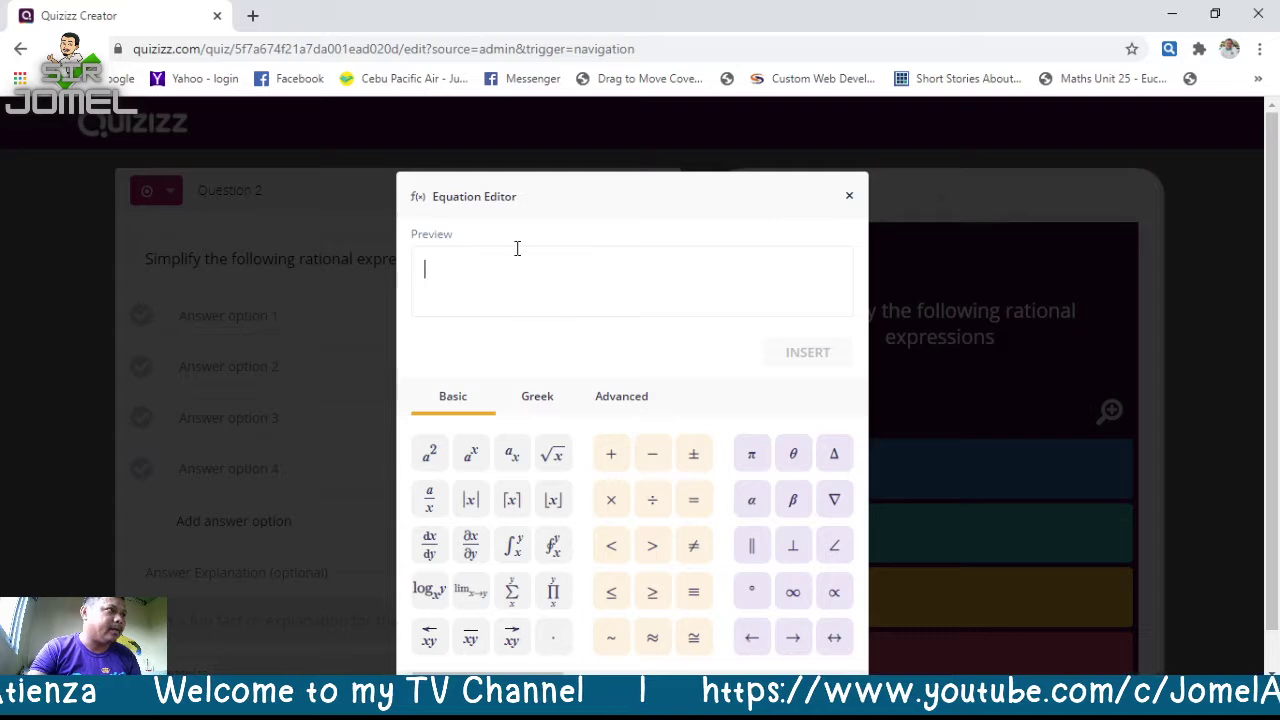
left_click(430, 506)
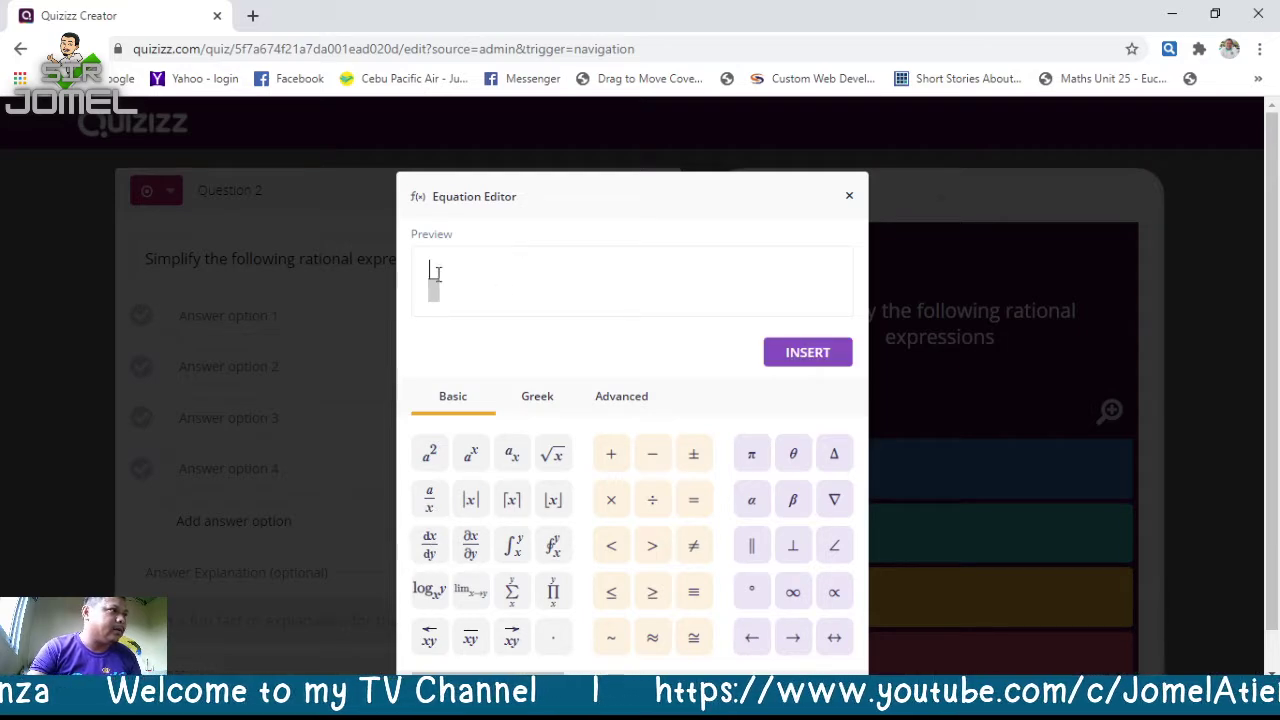
left_click(429, 455)
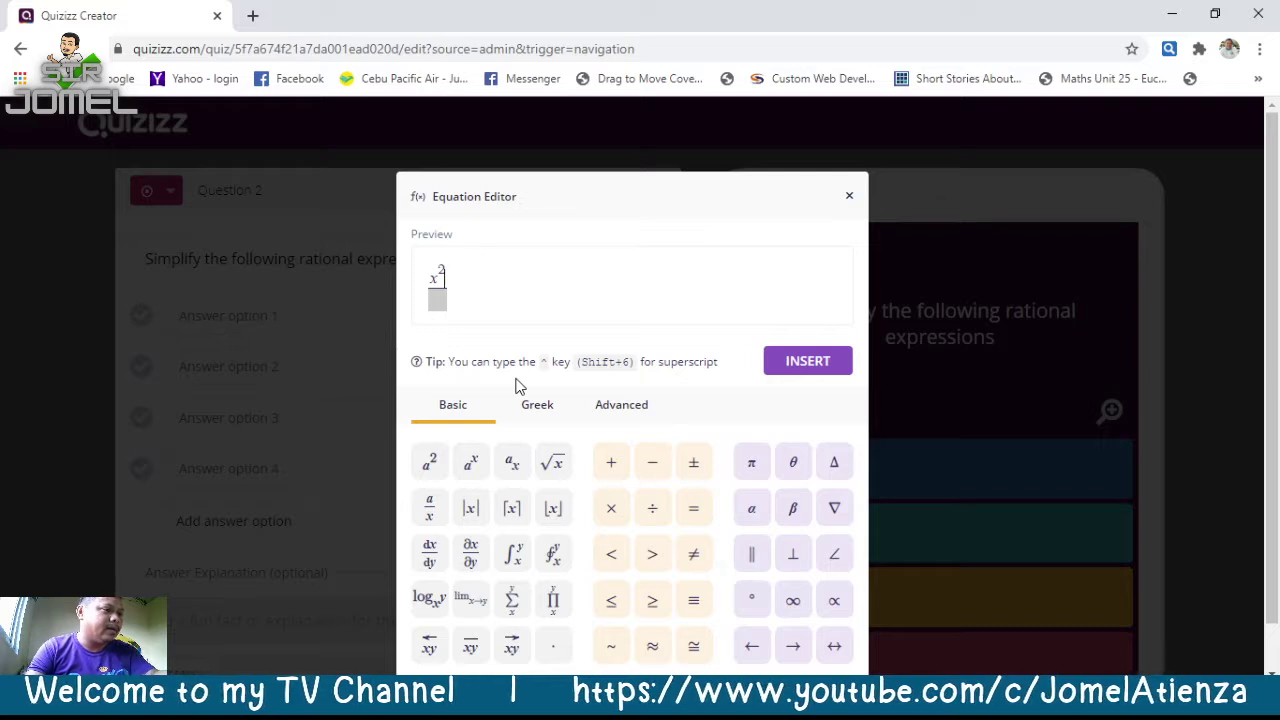
type("-")
type("9")
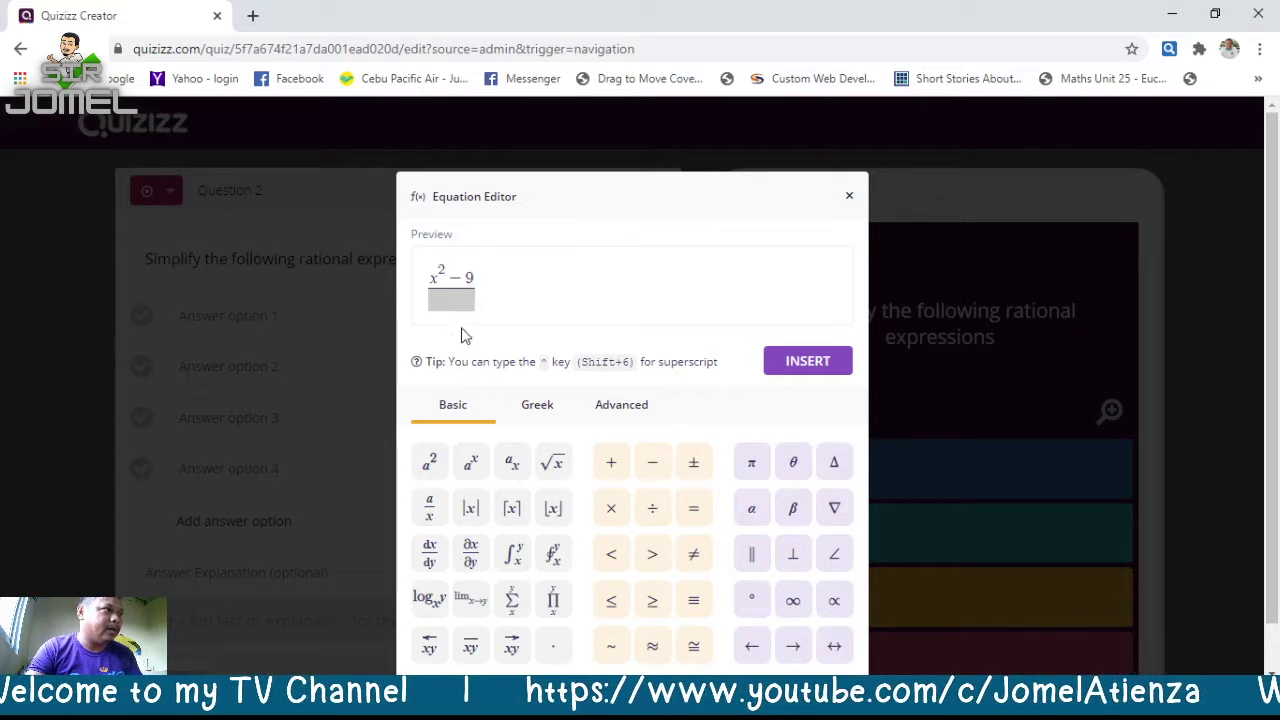
left_click(450, 300)
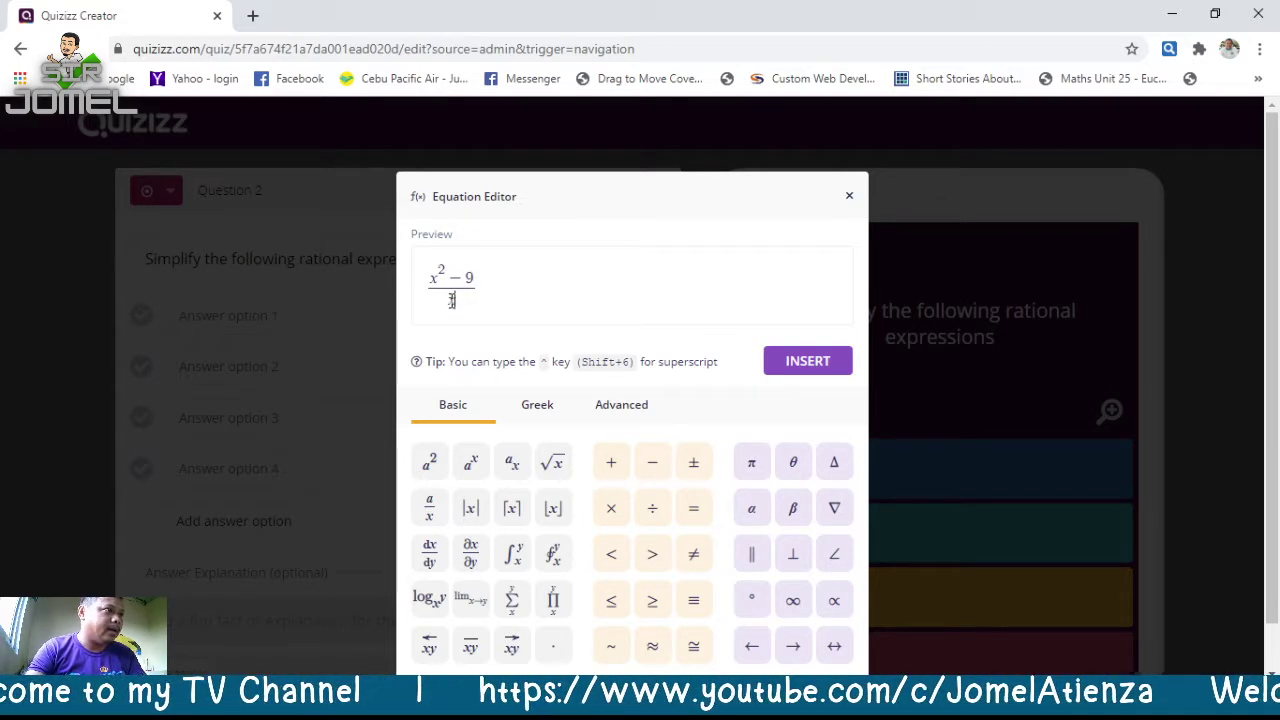
type("x+3")
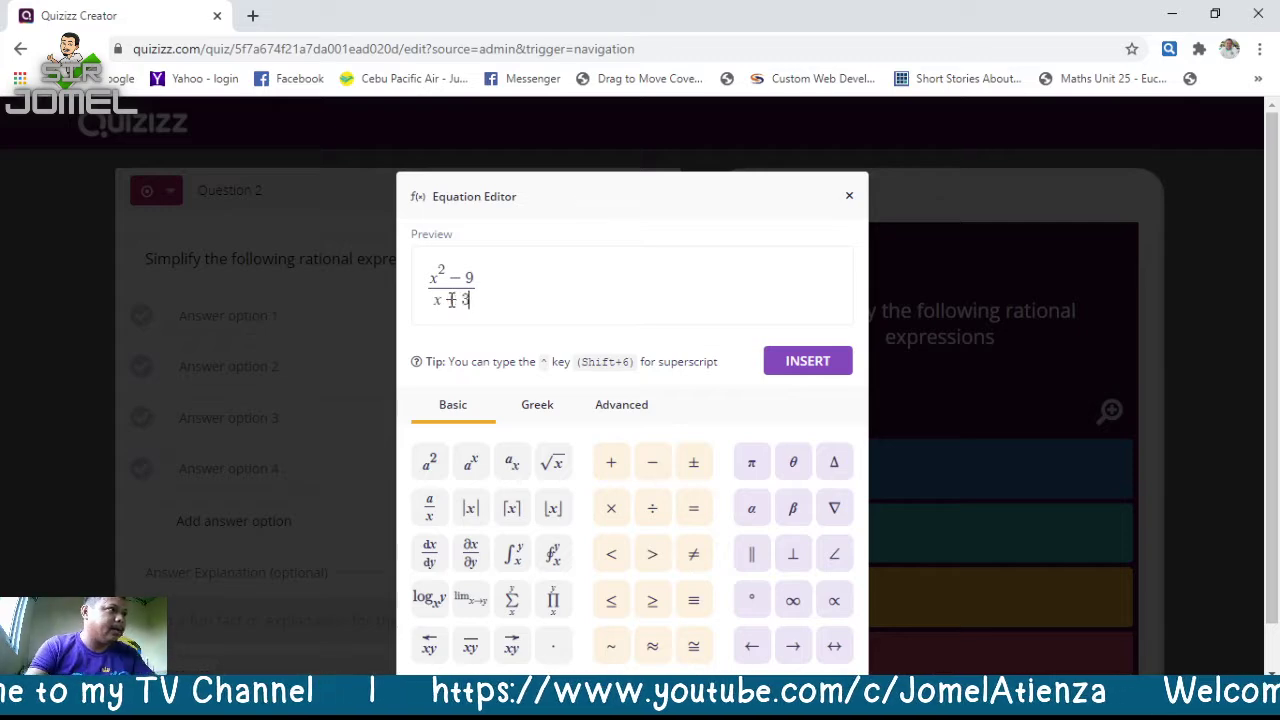
left_click(787, 363)
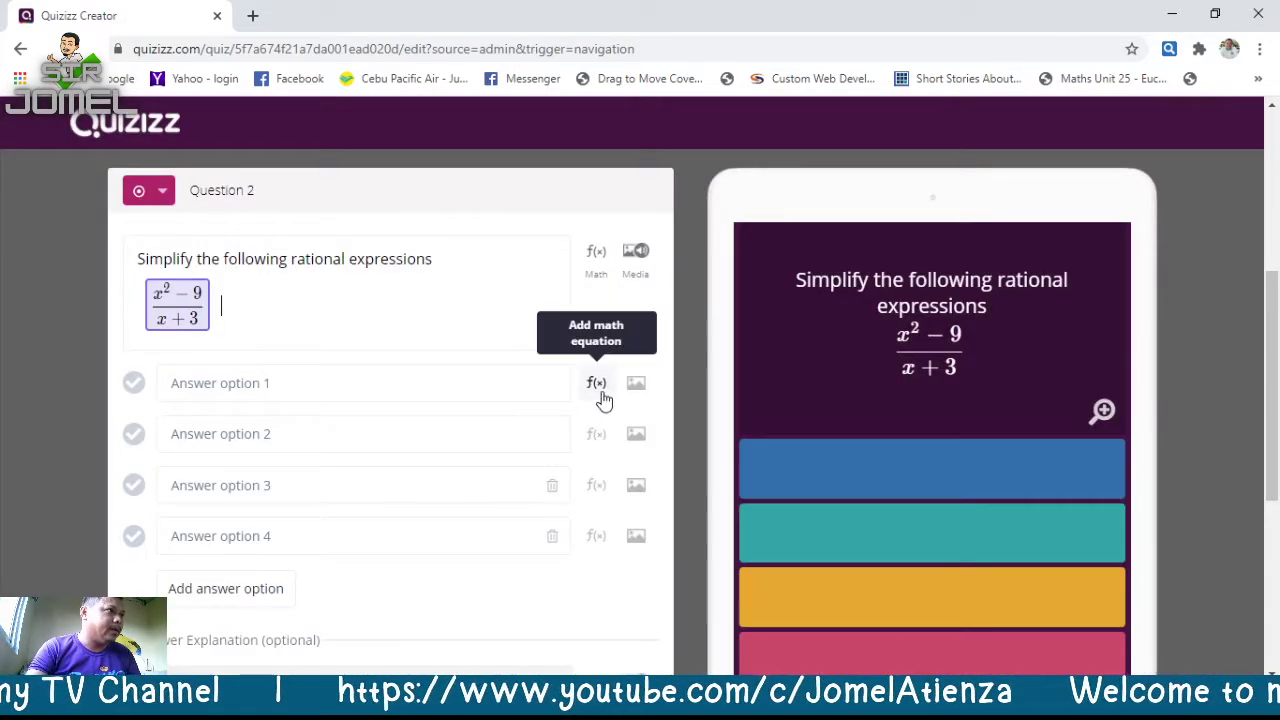
Insert the equation x² − 9 as answer option 1 of Question 2
left_click(598, 387)
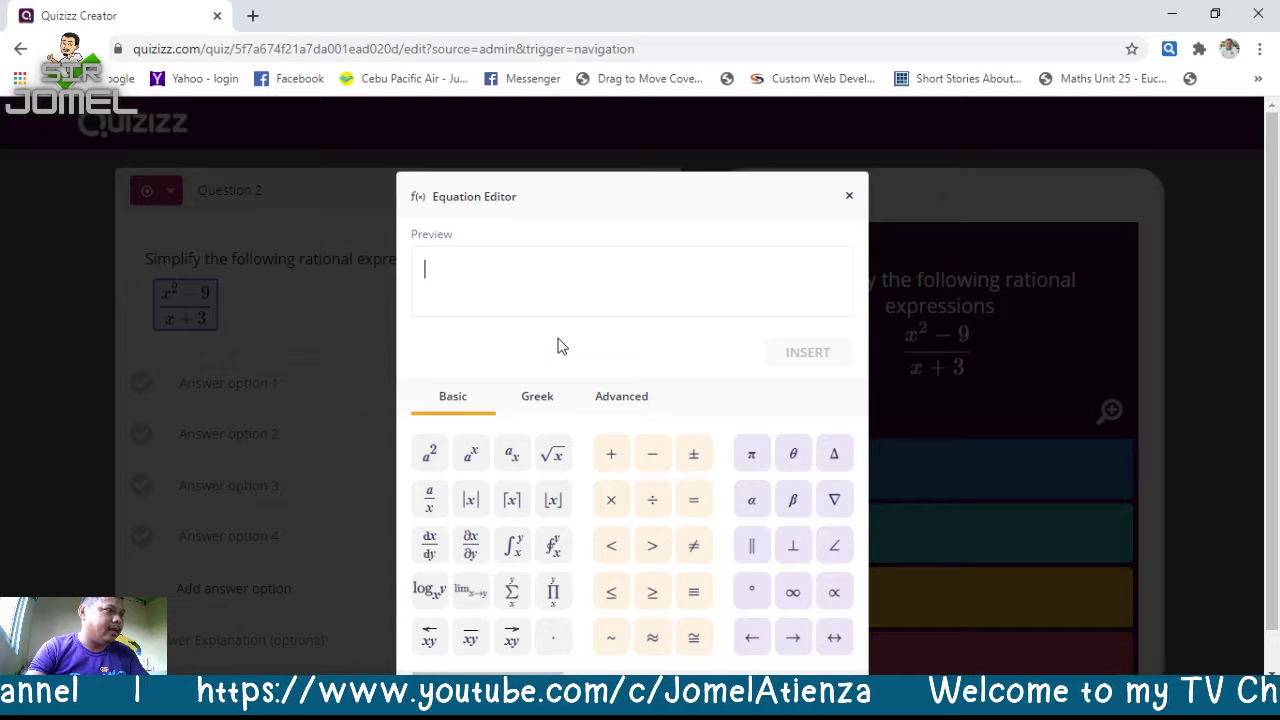
type("x")
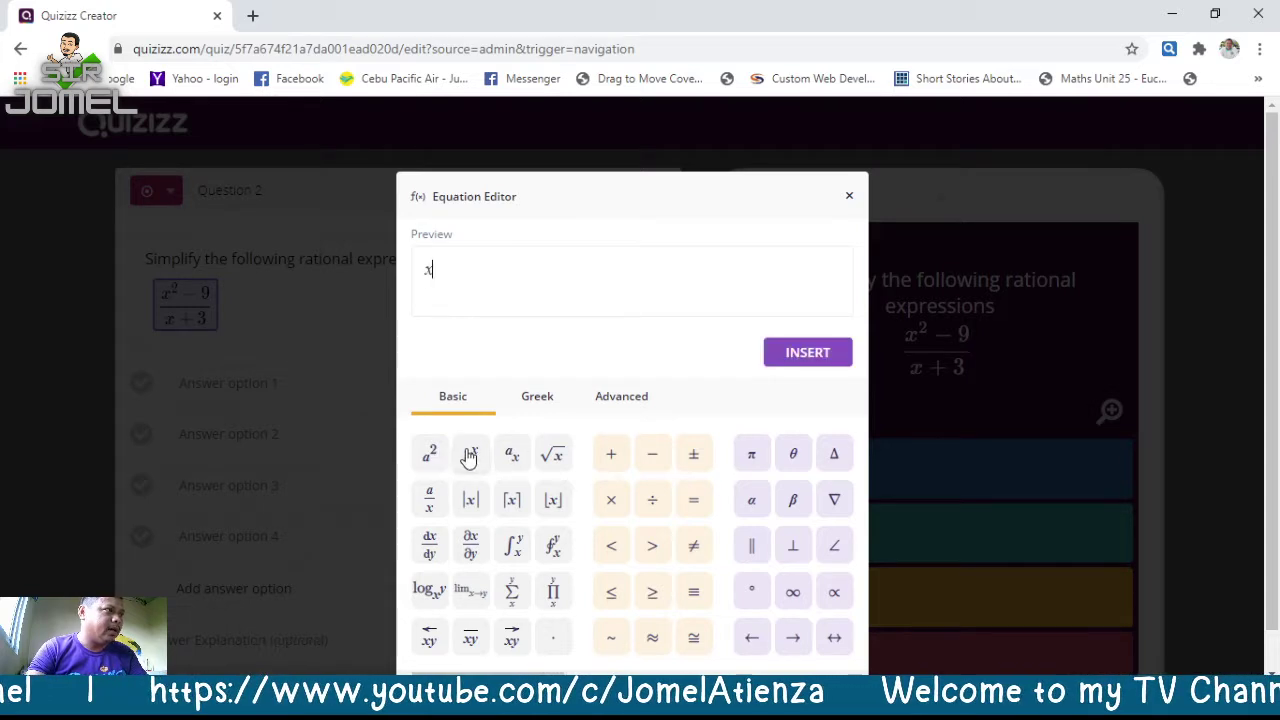
left_click(430, 468)
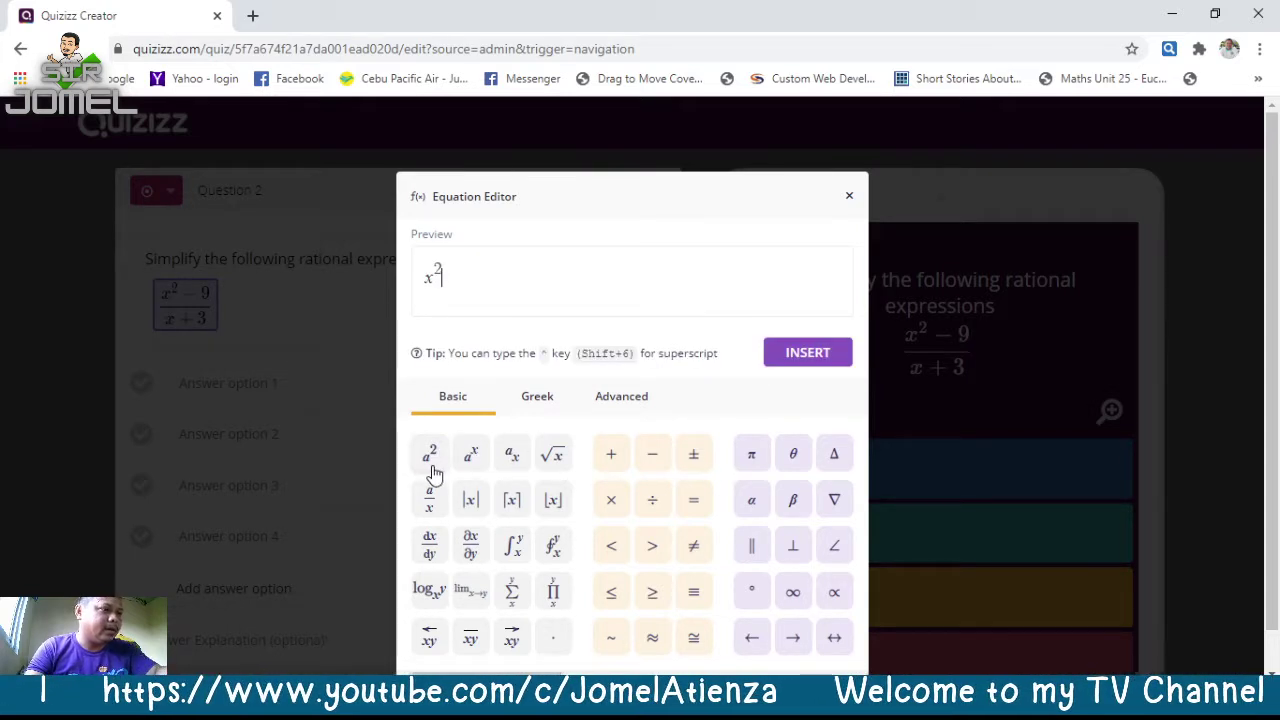
type("- 9")
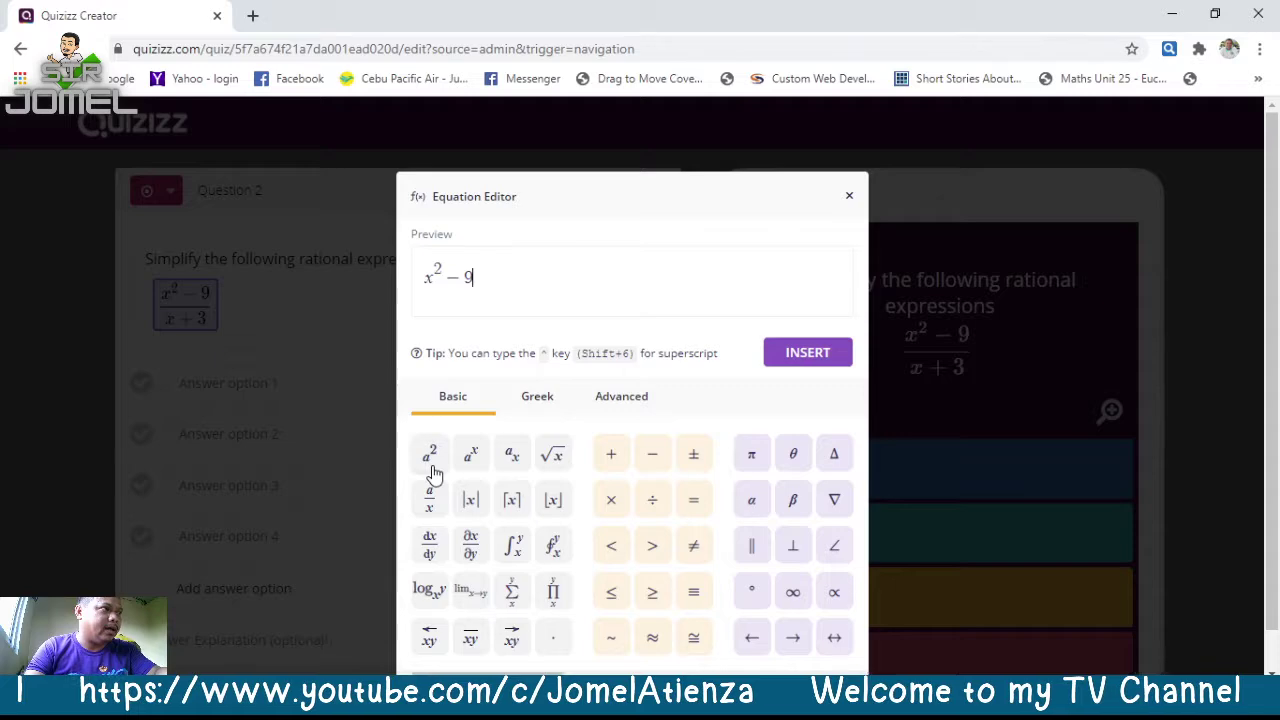
left_click(787, 353)
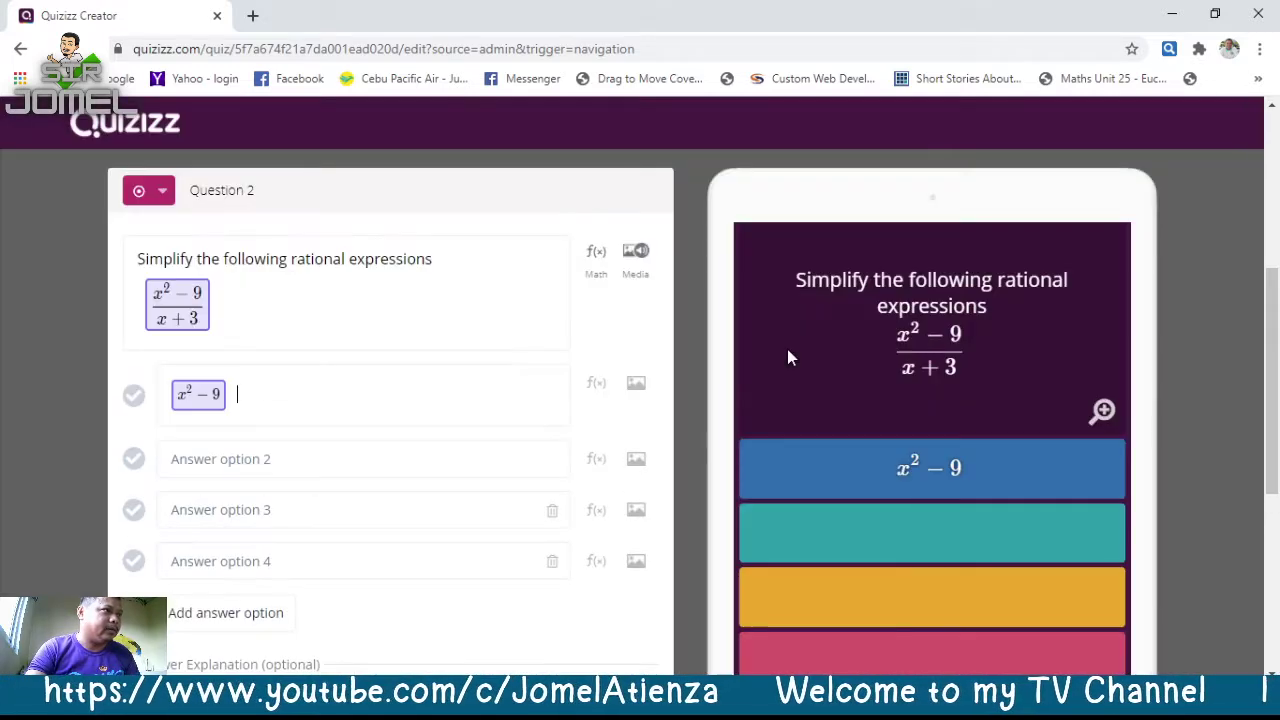
Insert the equation x + 3 as answer option 2 of Question 2
left_click(597, 461)
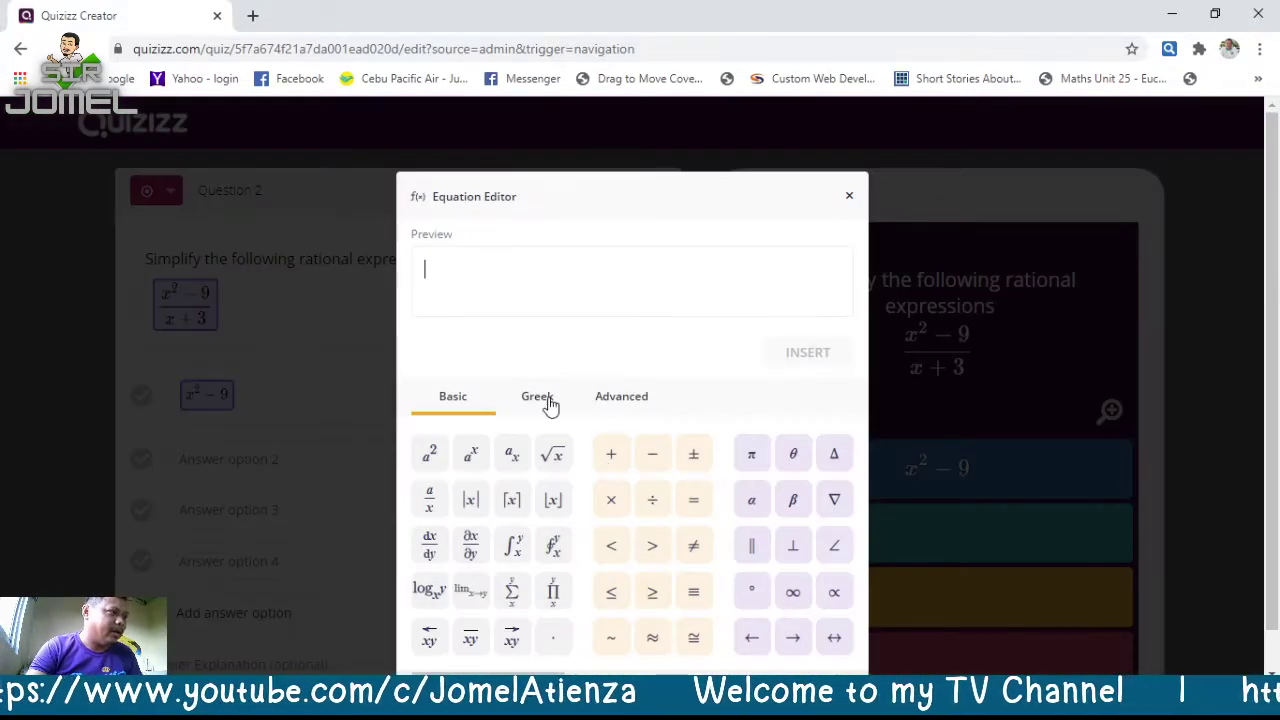
type("x + 3")
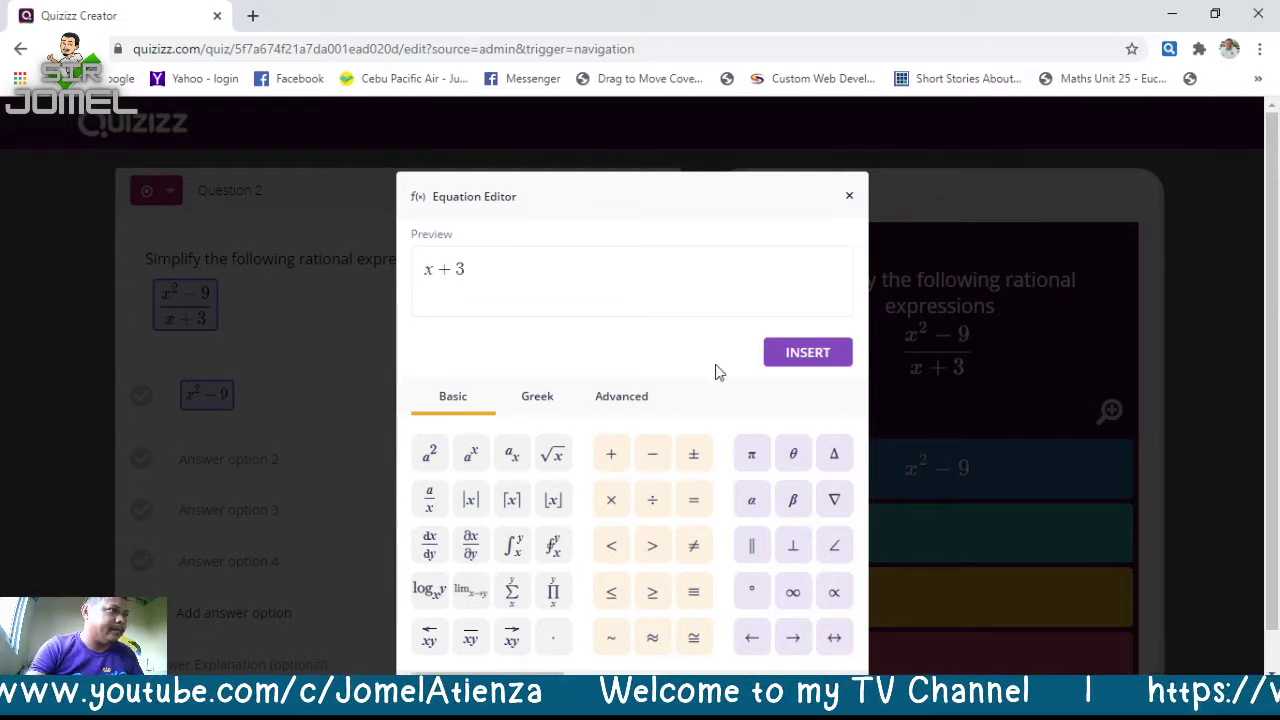
left_click(808, 353)
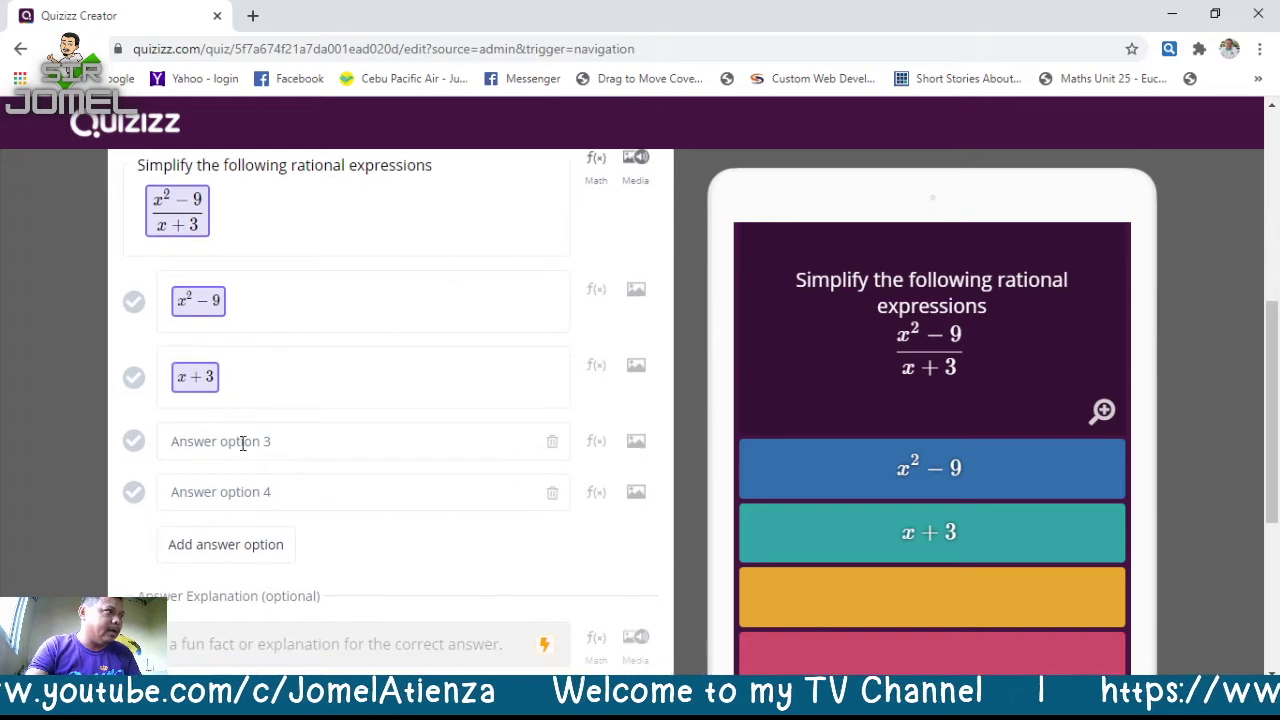
Insert the equation x − 3 as answer option 3 of Question 2
left_click(242, 443)
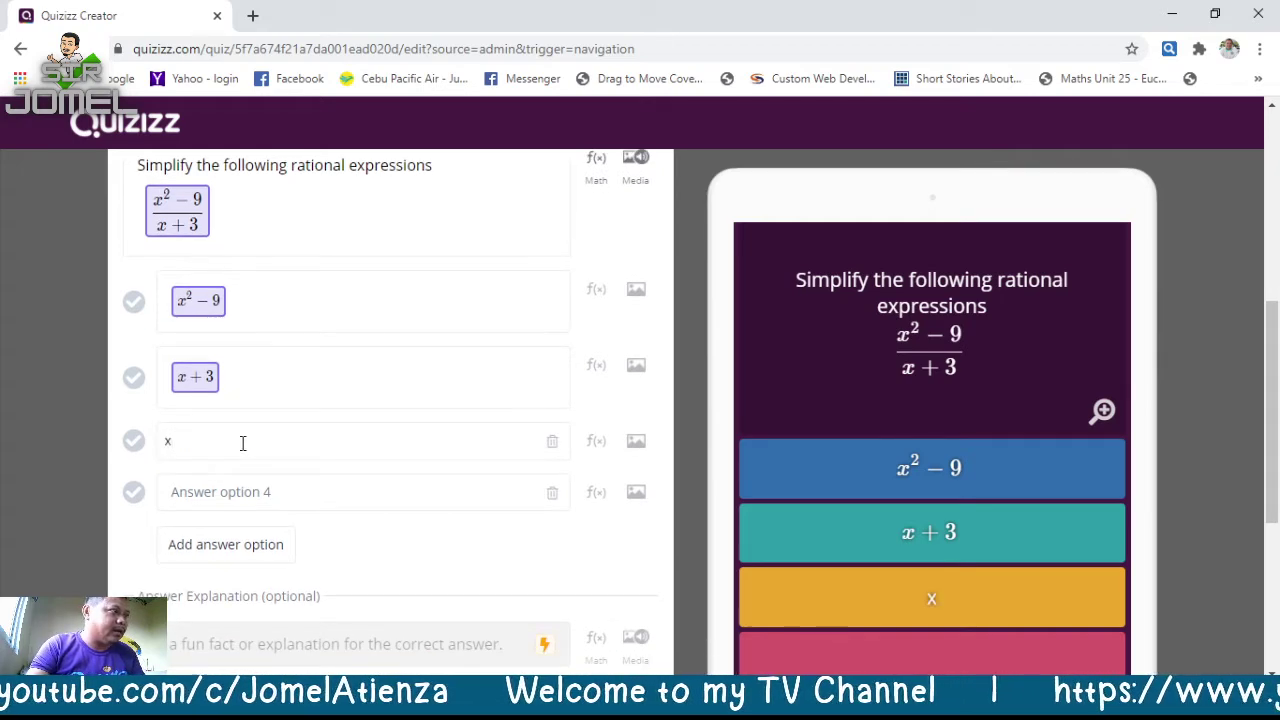
key("BackSpace")
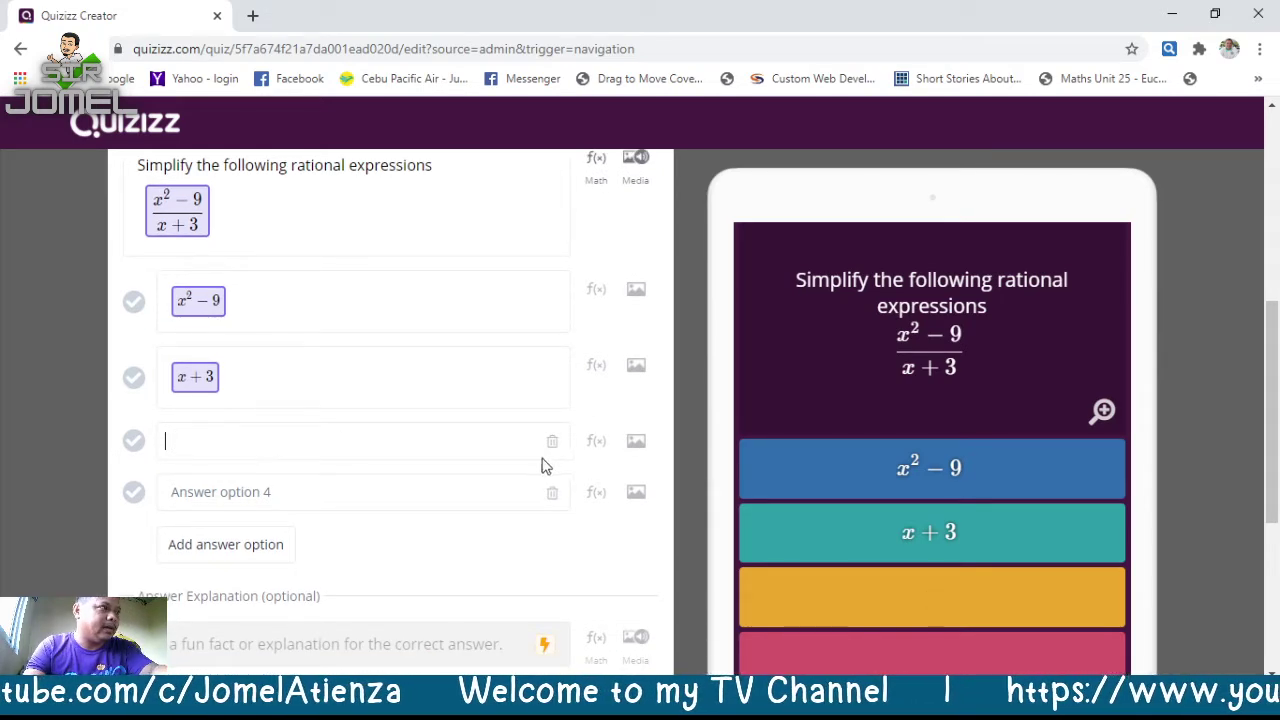
left_click(596, 441)
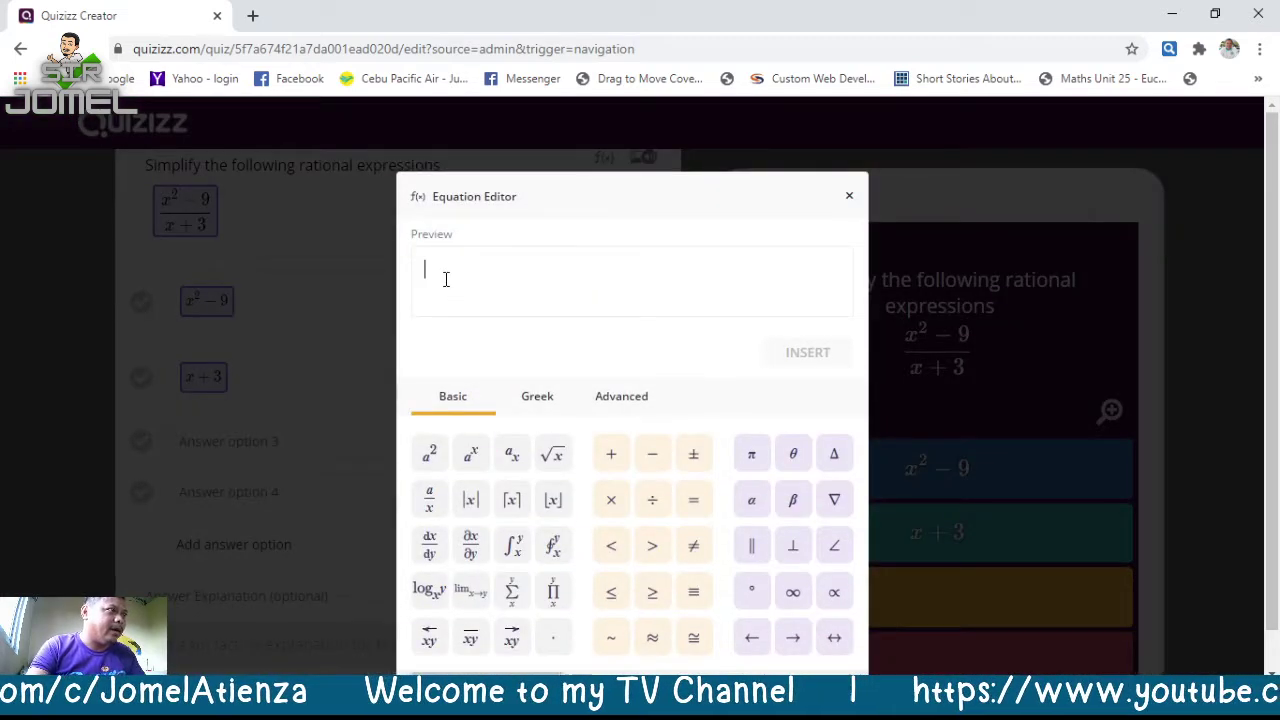
type("x − 3")
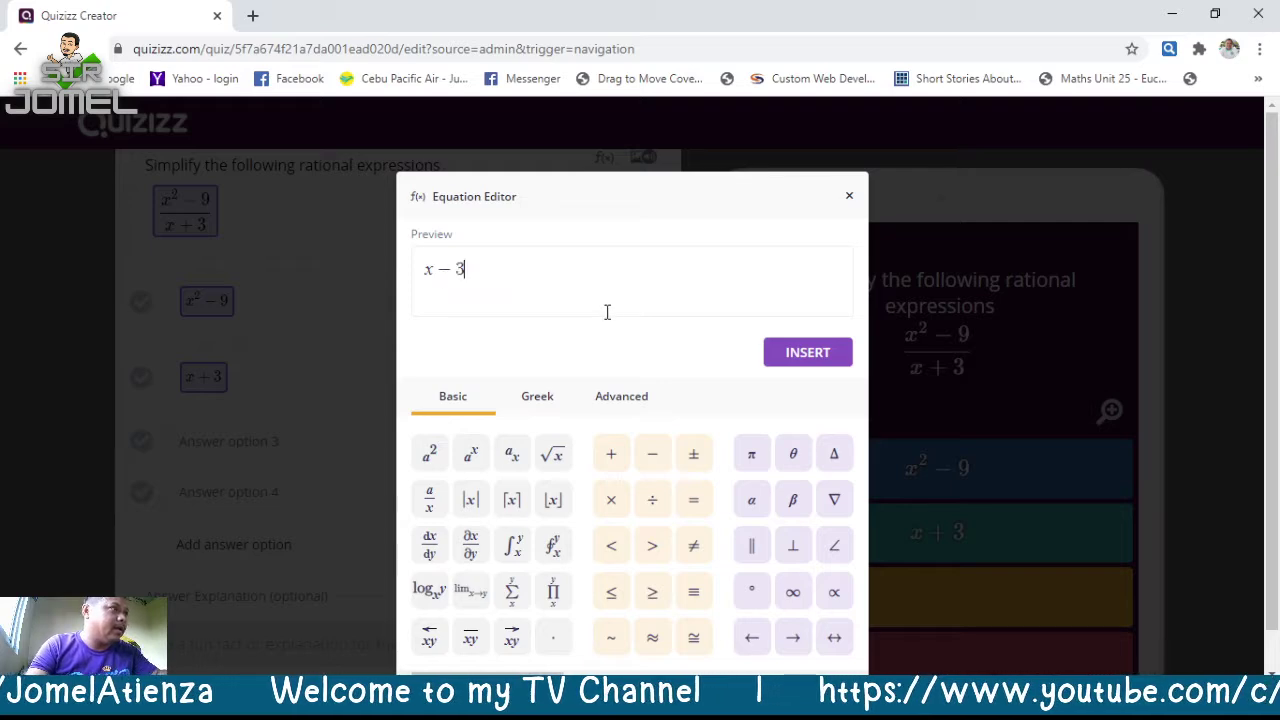
left_click(808, 352)
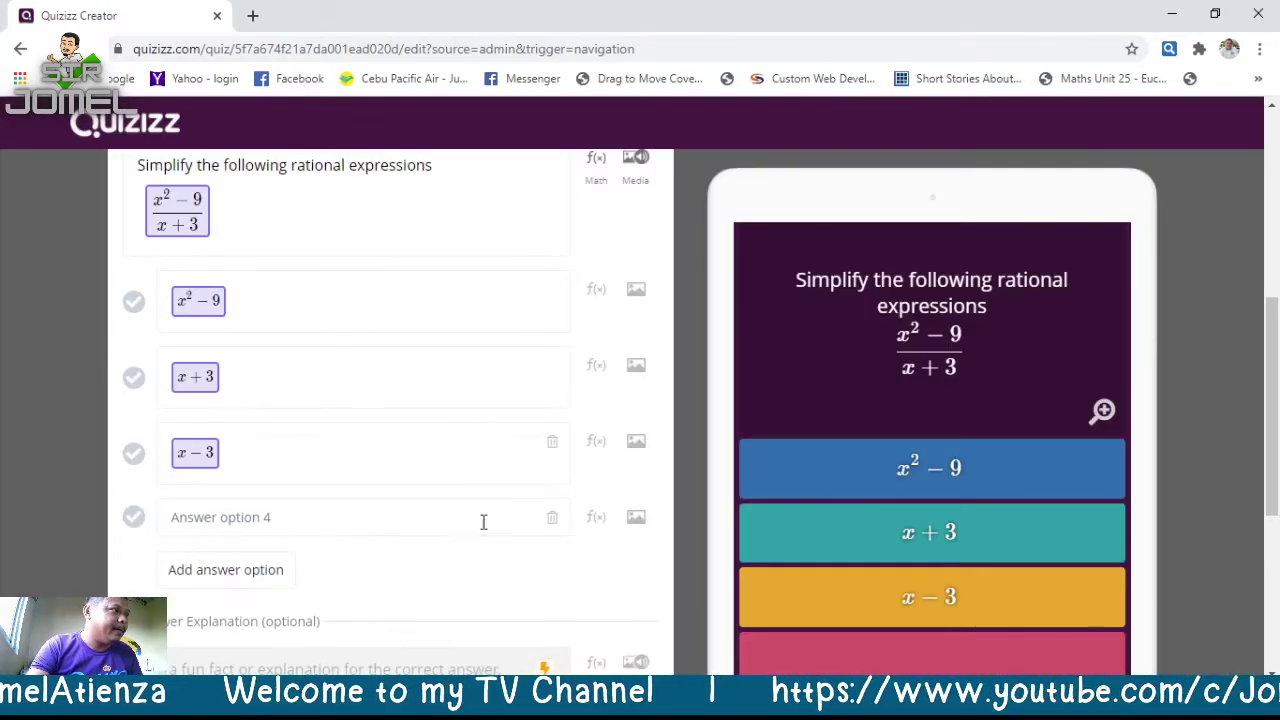
Insert the equation x as answer option 4 of Question 2
left_click(597, 520)
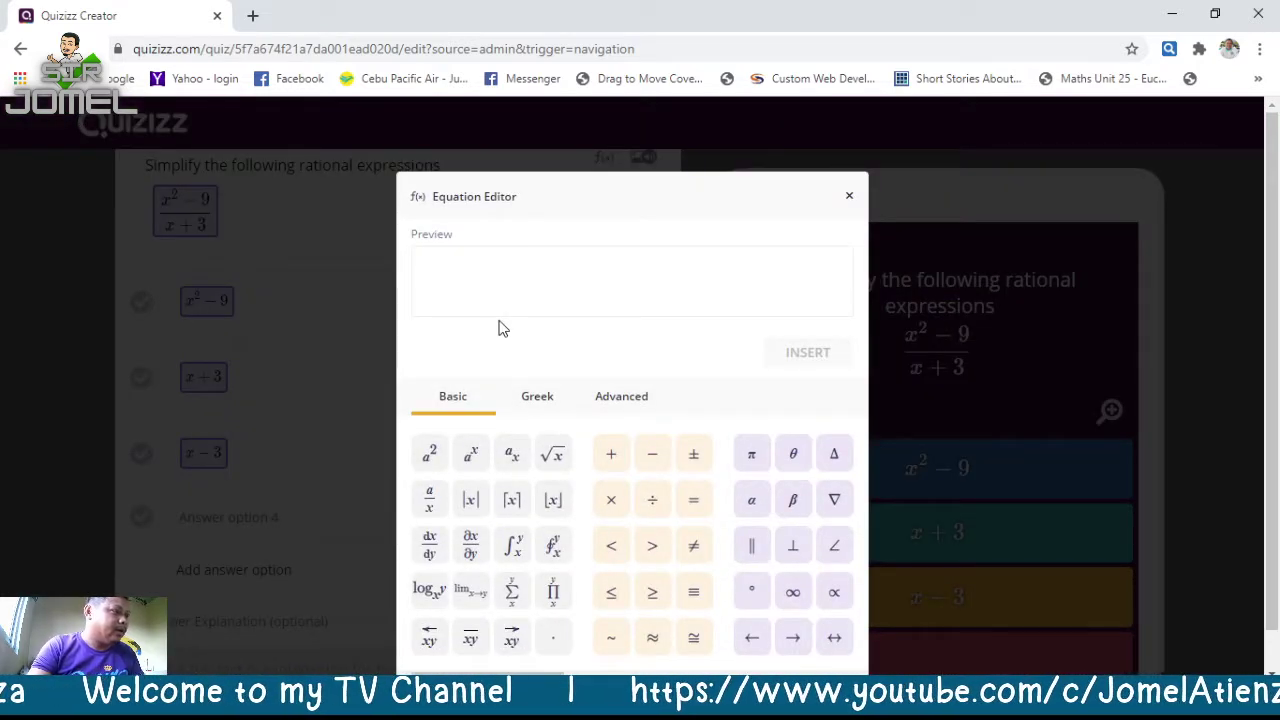
type("x")
left_click(818, 360)
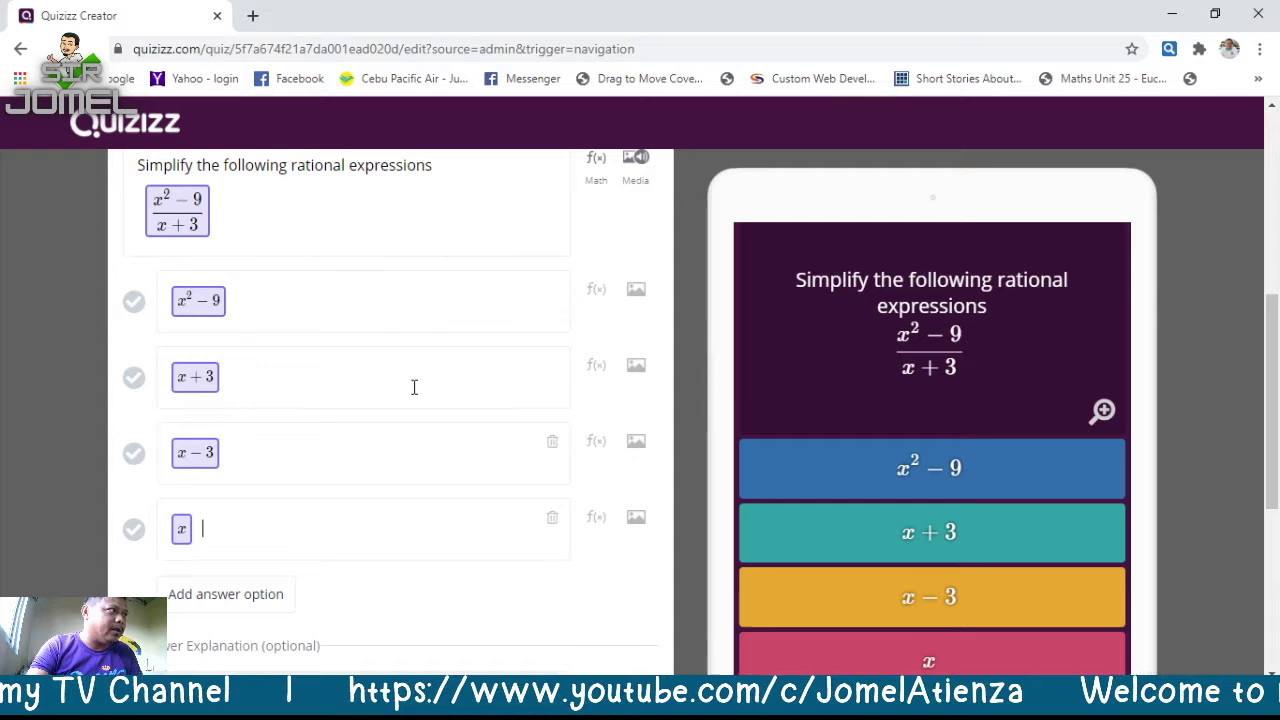
Mark the answer option x − 3 as the correct answer of Question 2
scroll(414, 387, "down", 2)
scroll(414, 390, "up", 1)
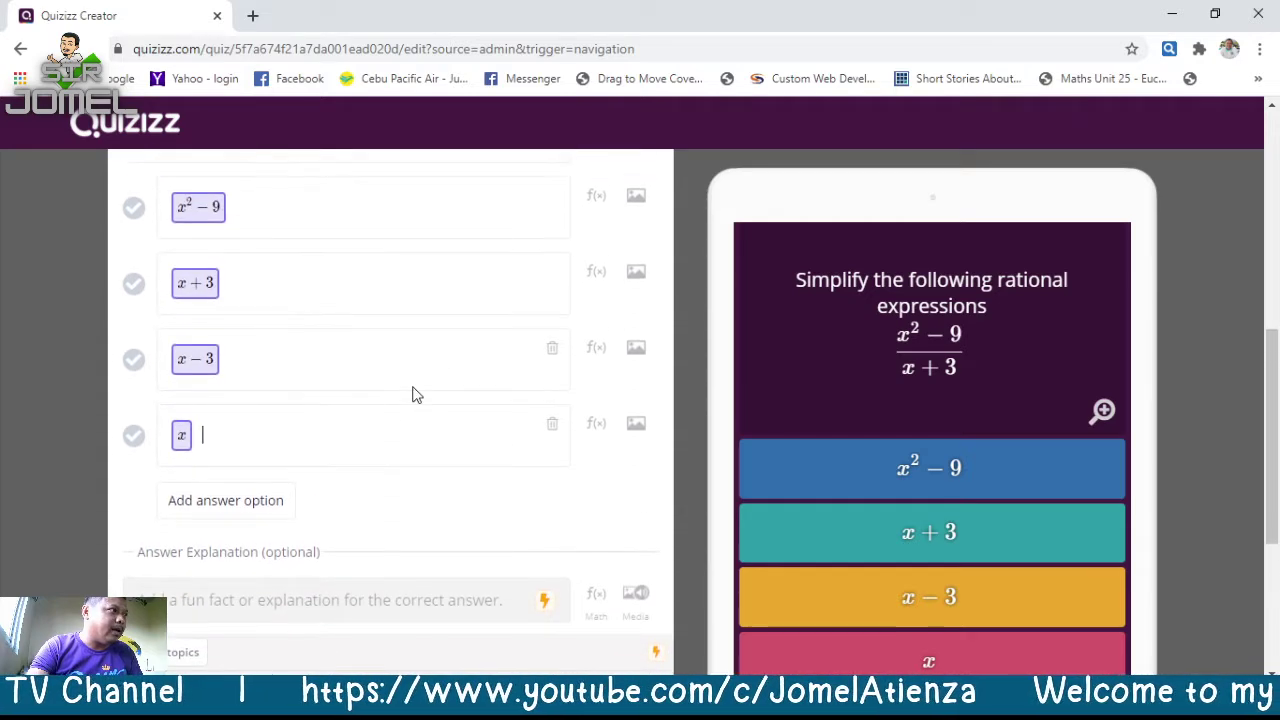
scroll(414, 394, "up", 1)
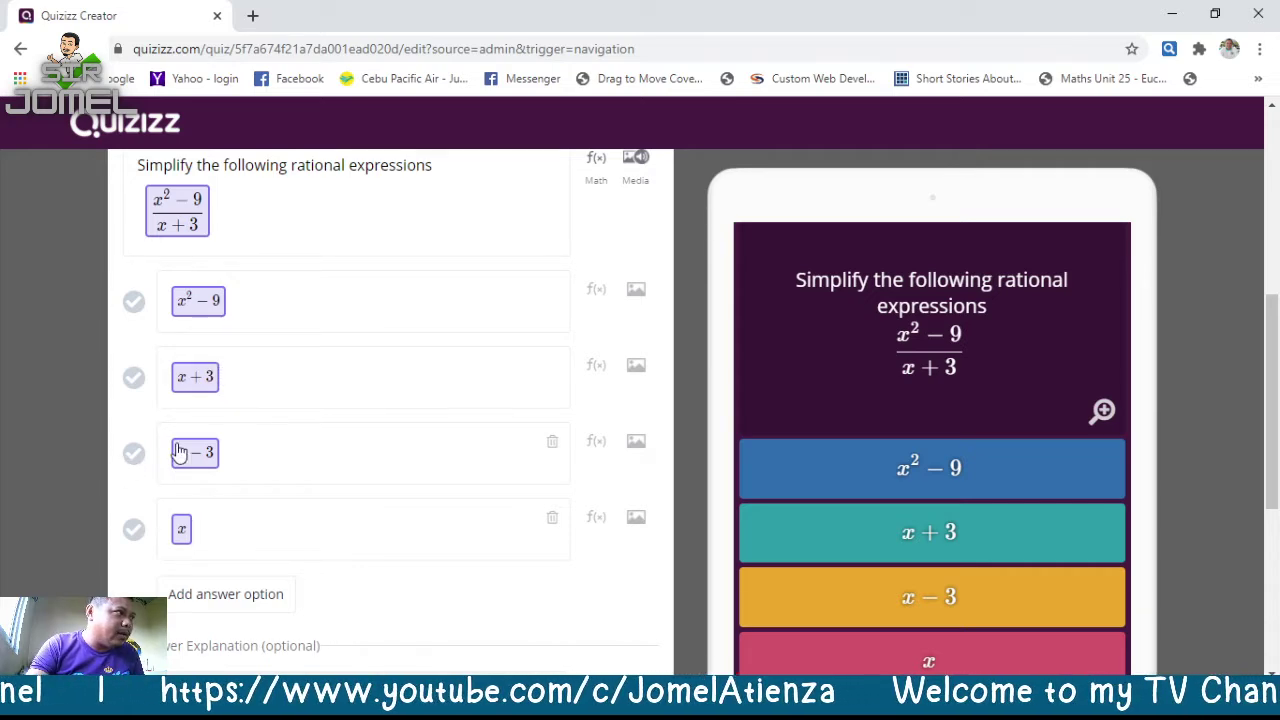
left_click(132, 457)
Set the time limit of Question 2 to 2 minutes and save the question
scroll(451, 452, "down", 2)
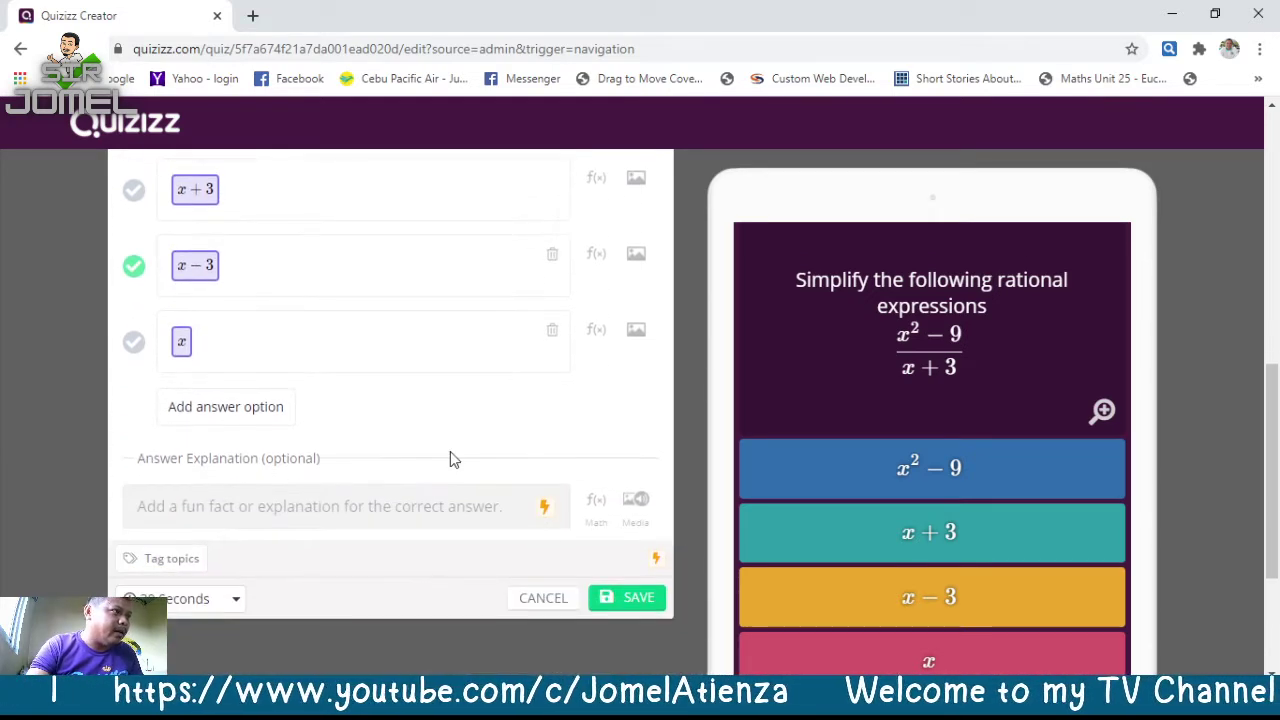
scroll(450, 451, "down", 2)
left_click(237, 418)
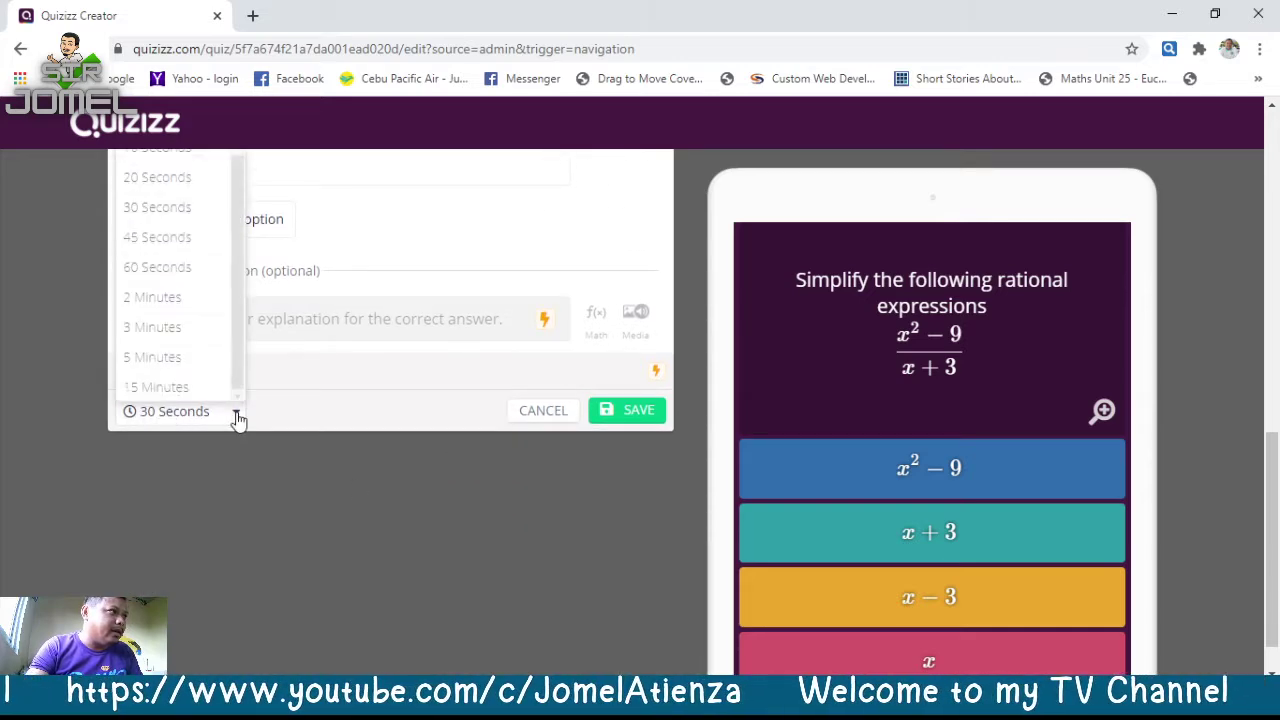
left_click(181, 296)
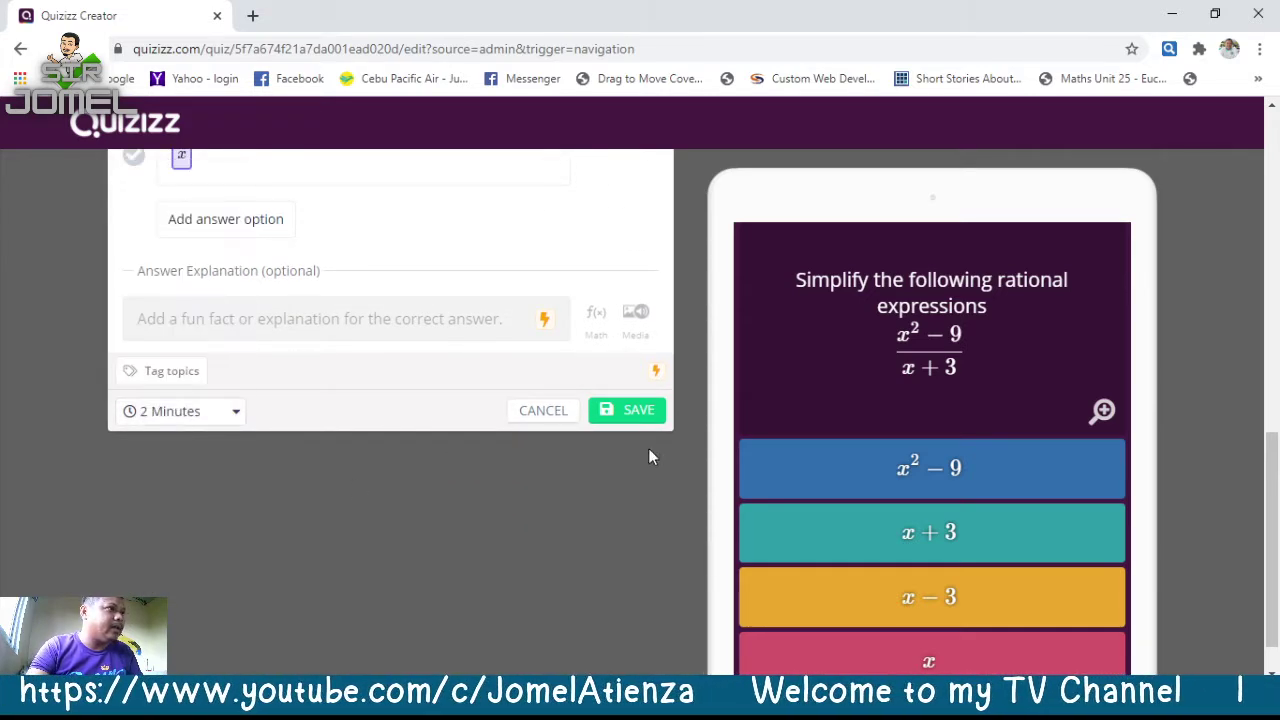
left_click(640, 411)
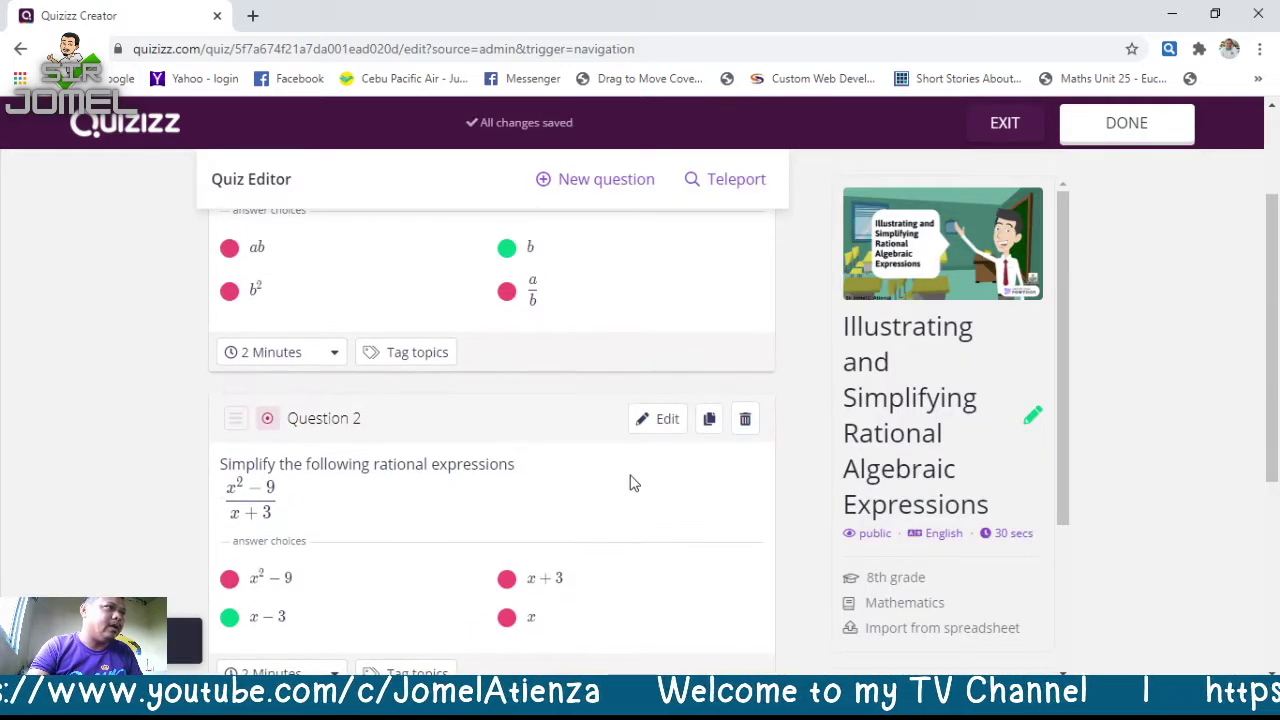
scroll(670, 522, "up", 1)
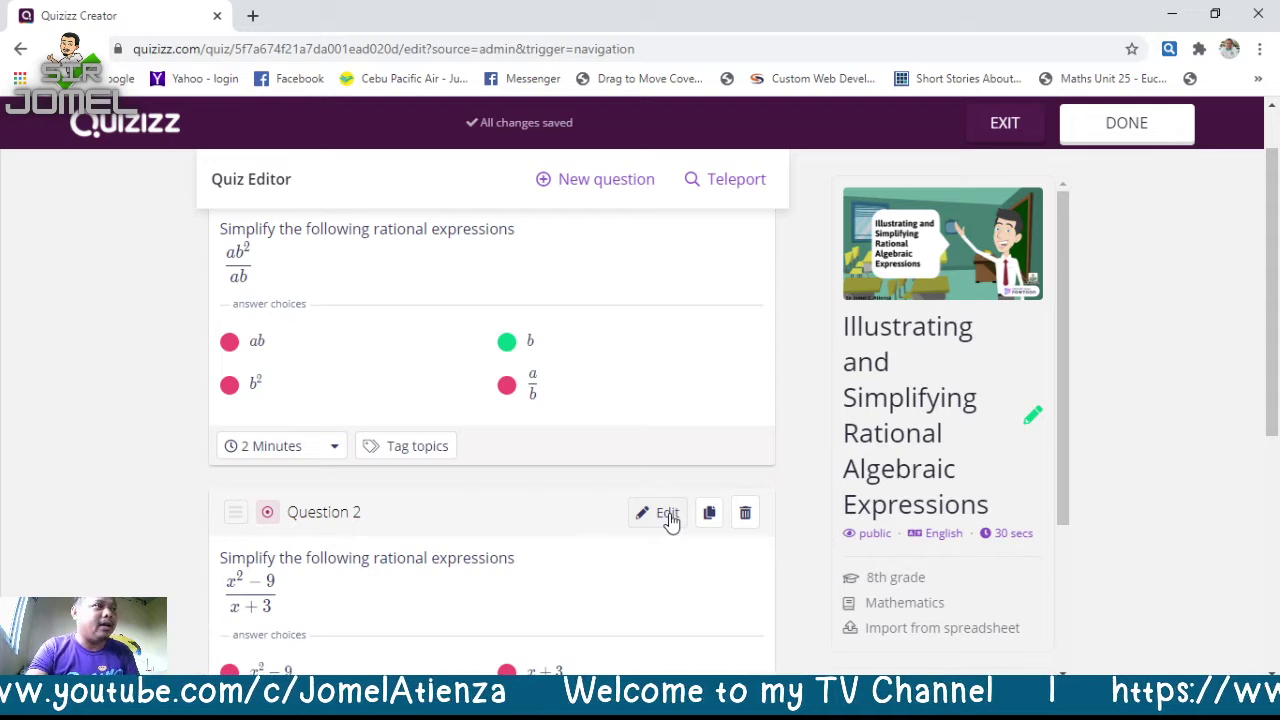
scroll(670, 522, "down", 2)
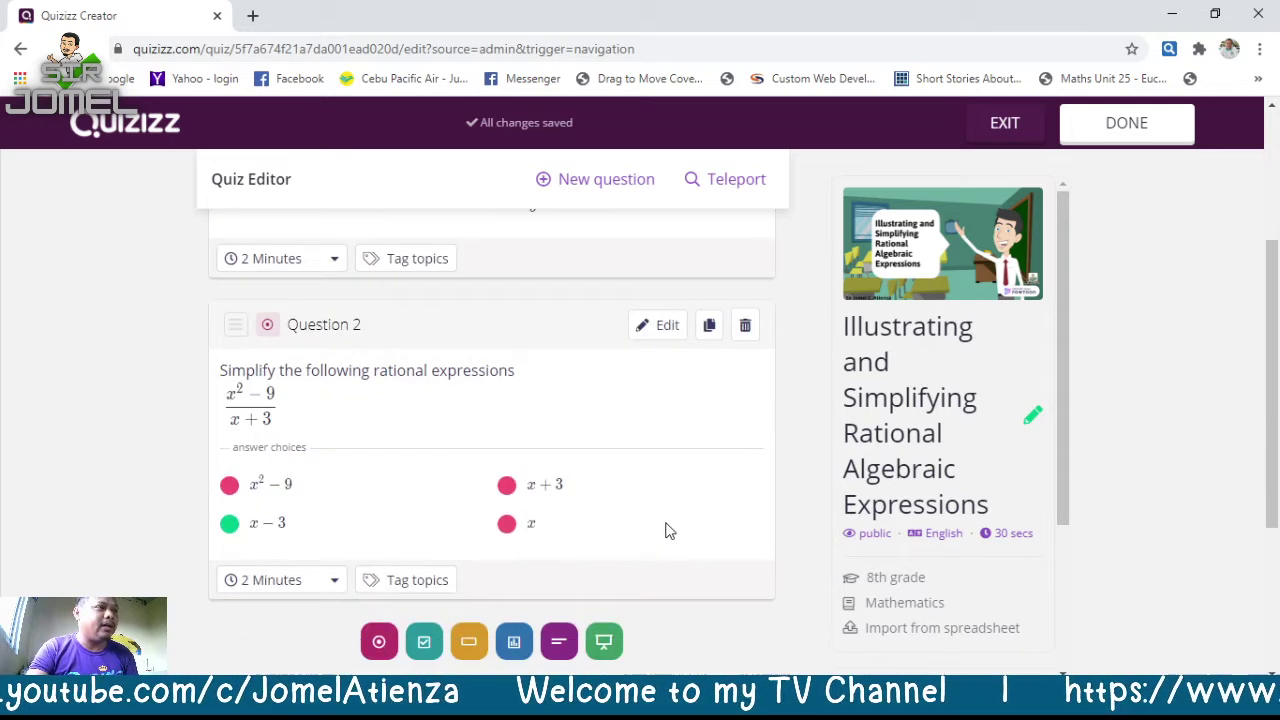
scroll(670, 531, "down", 1)
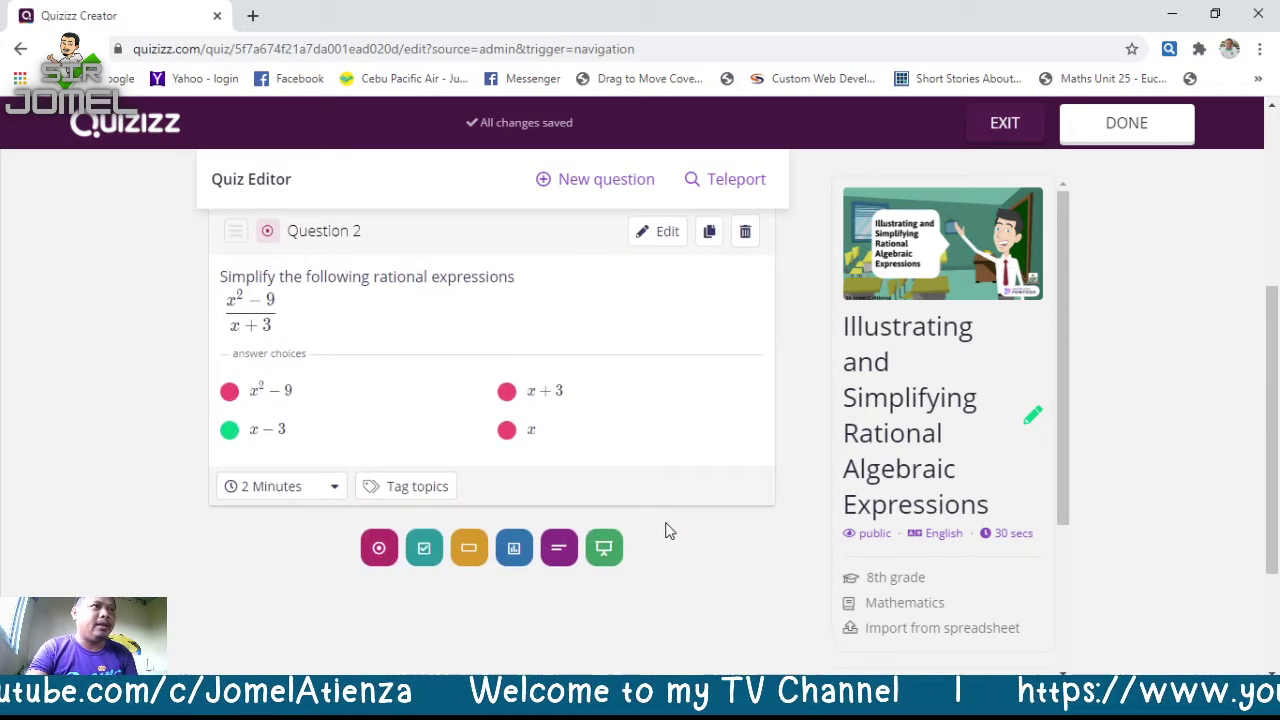